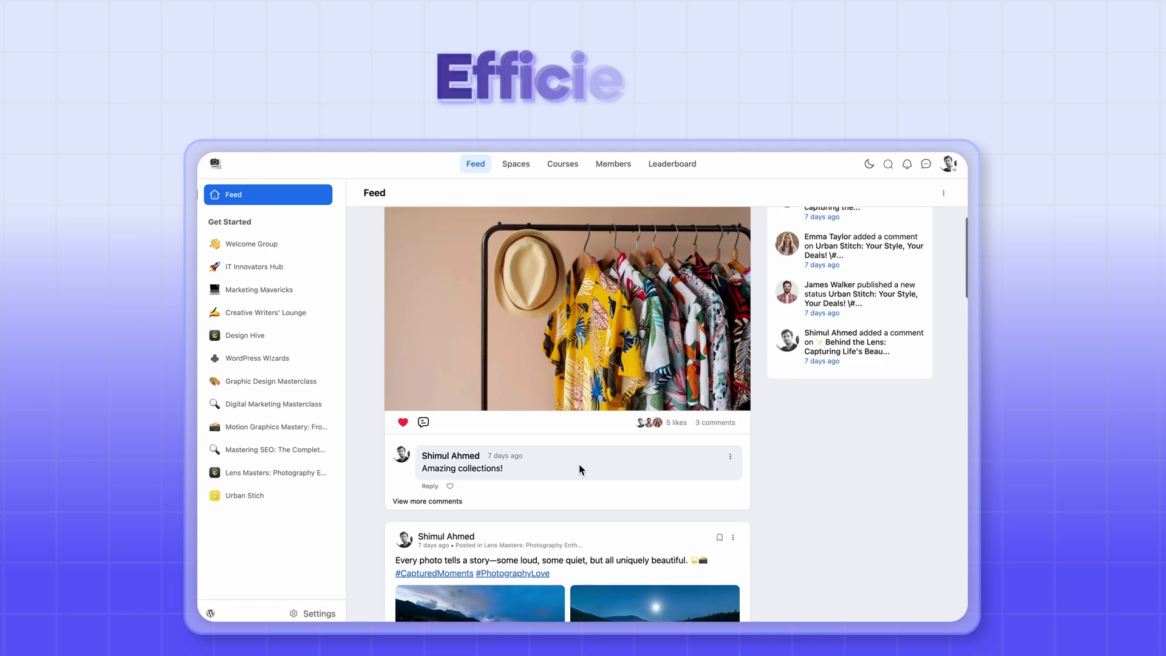
scroll(578, 464, "down", 3)
Scroll down the feed and switch to the Spaces tab to list all community spaces.
left_click(521, 171)
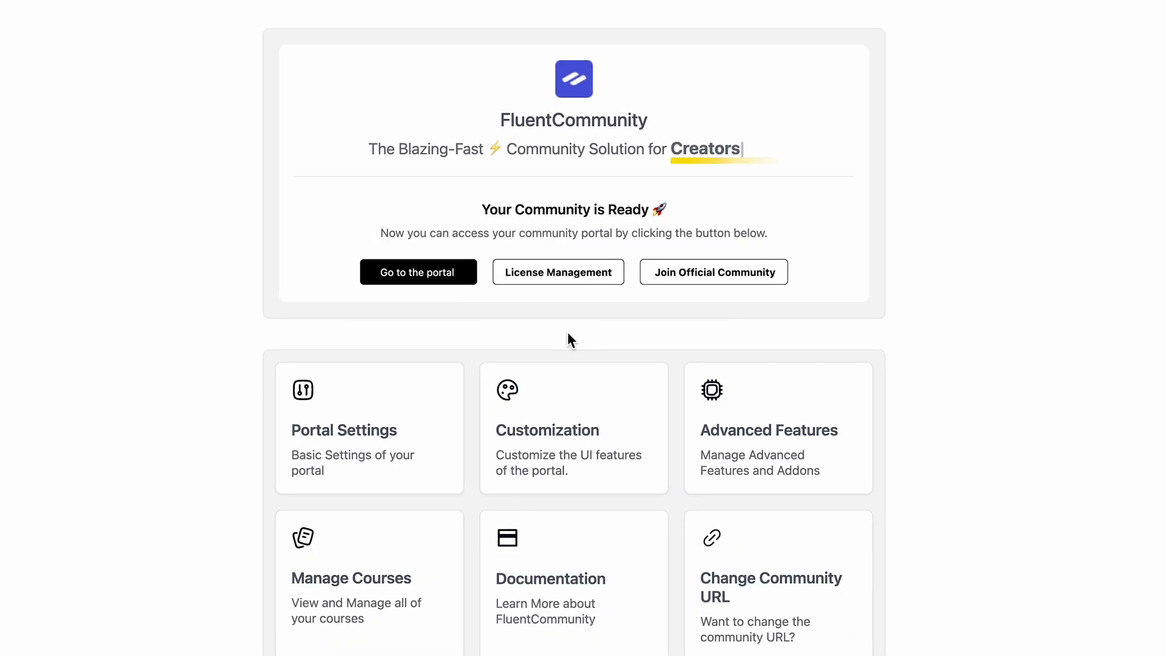
Enter the portal and browse Spaces and Courses, then return to the Feed.
left_click(418, 280)
left_click(499, 30)
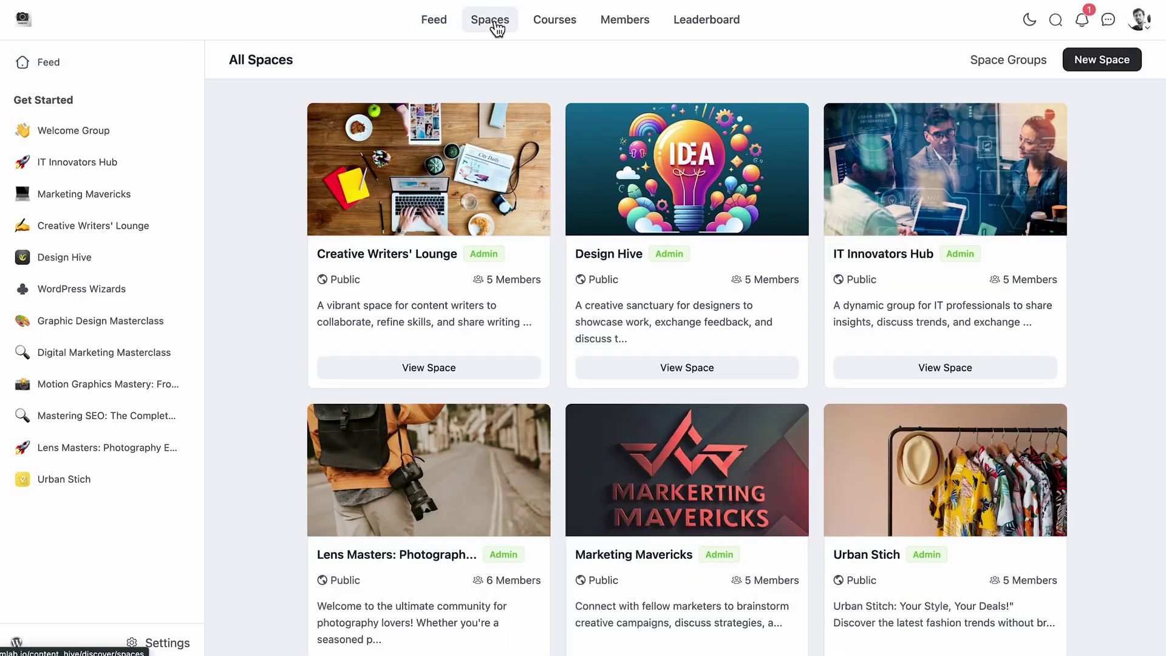
left_click(568, 29)
left_click(435, 31)
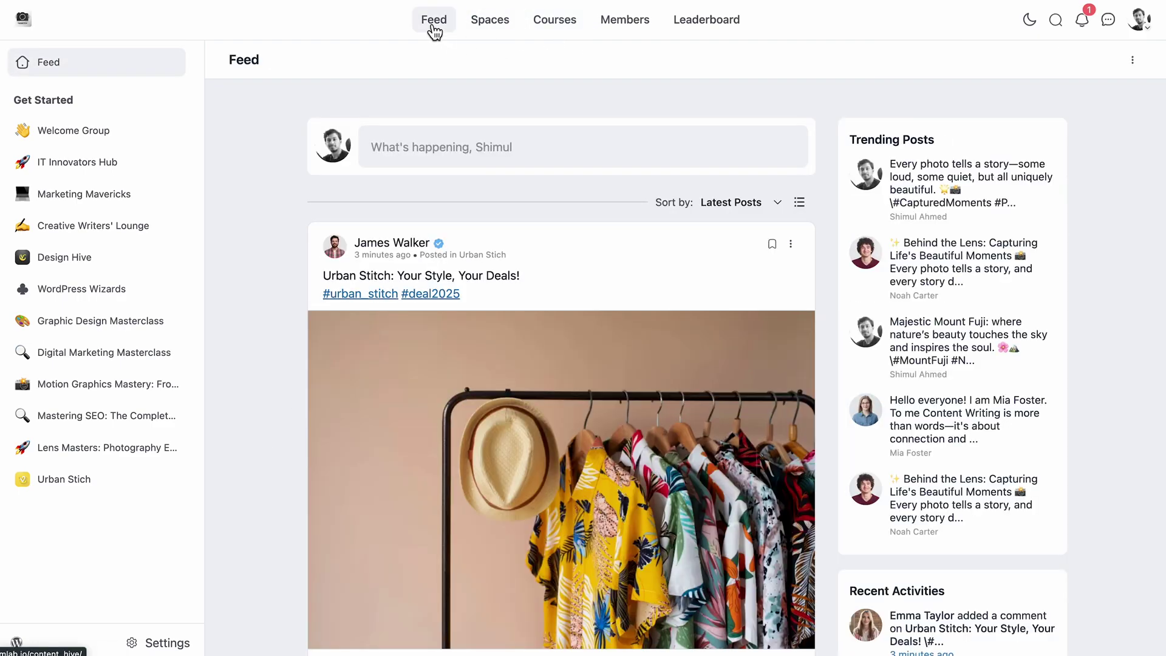
scroll(609, 239, "down", 6)
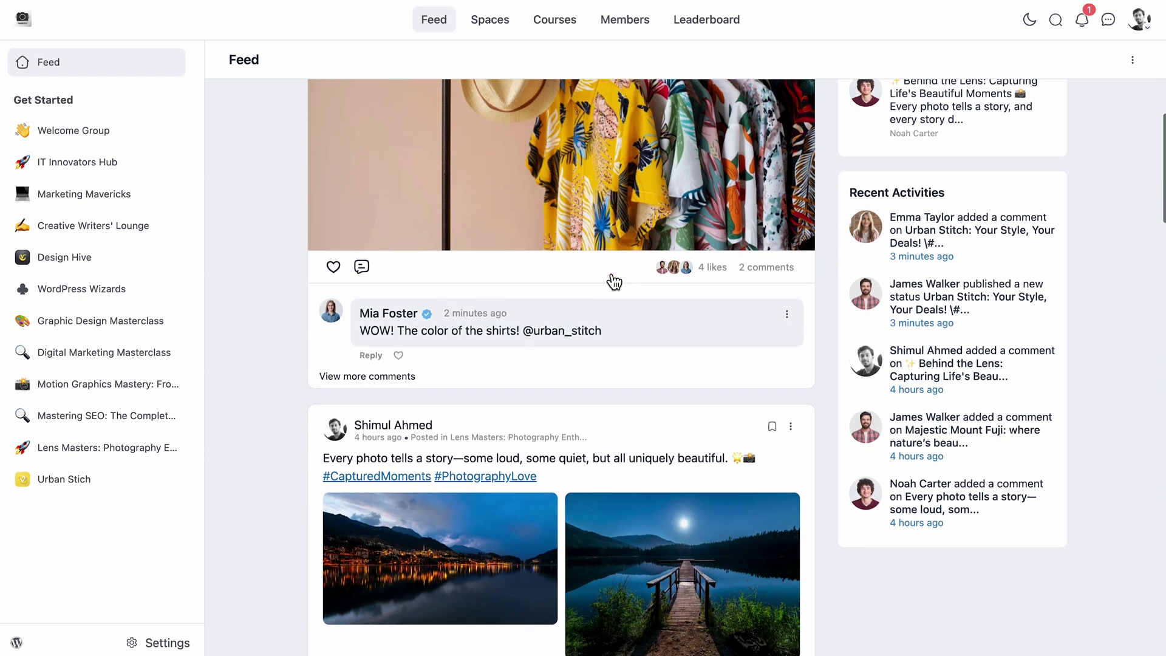
Comment 'Amazing!' on the Urban Stitch shirts post, then open your own profile.
left_click(770, 266)
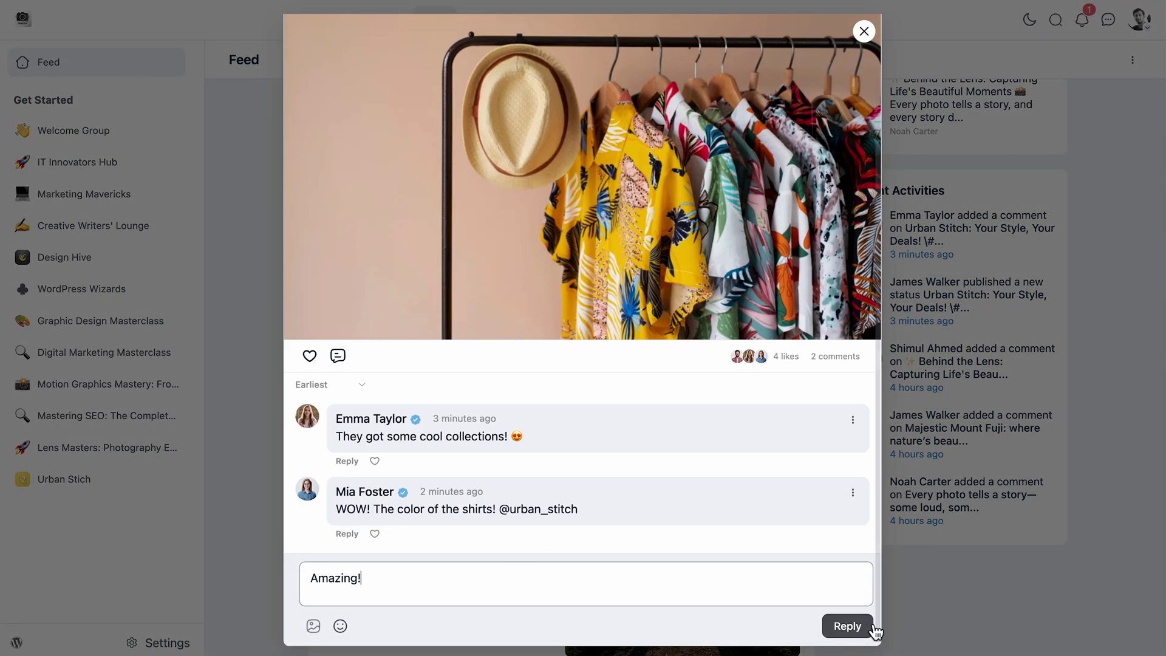
type("Amazing!")
left_click(848, 627)
left_click(957, 503)
left_click(1139, 19)
left_click(1086, 77)
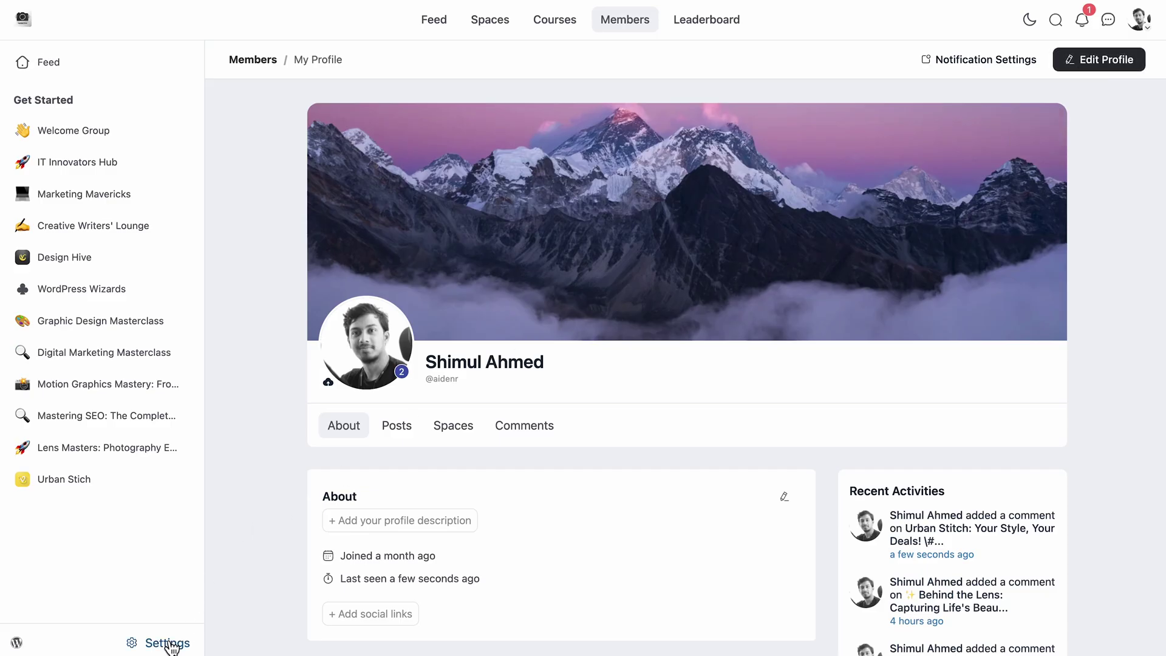
Set the light-mode colour scheme to Ocean Blue in Customize Colors.
left_click(171, 648)
left_click(1011, 29)
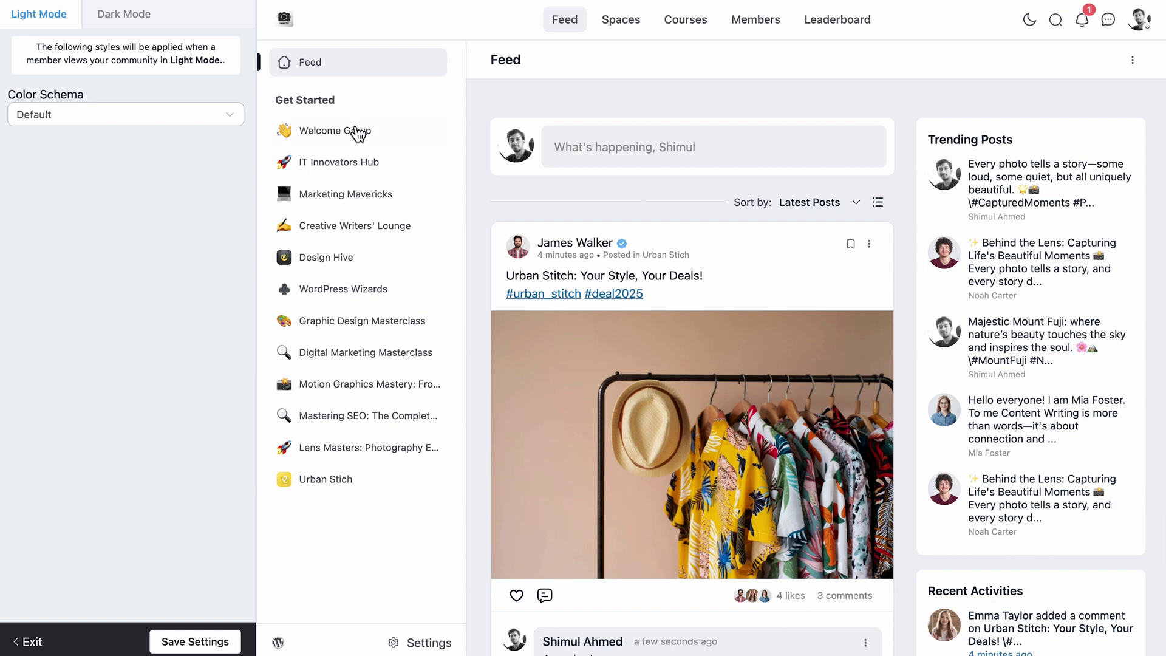
left_click(225, 127)
left_click(207, 190)
left_click(210, 121)
left_click(194, 215)
Set the dark-mode colour scheme to Ocean Blue (Dark).
left_click(130, 24)
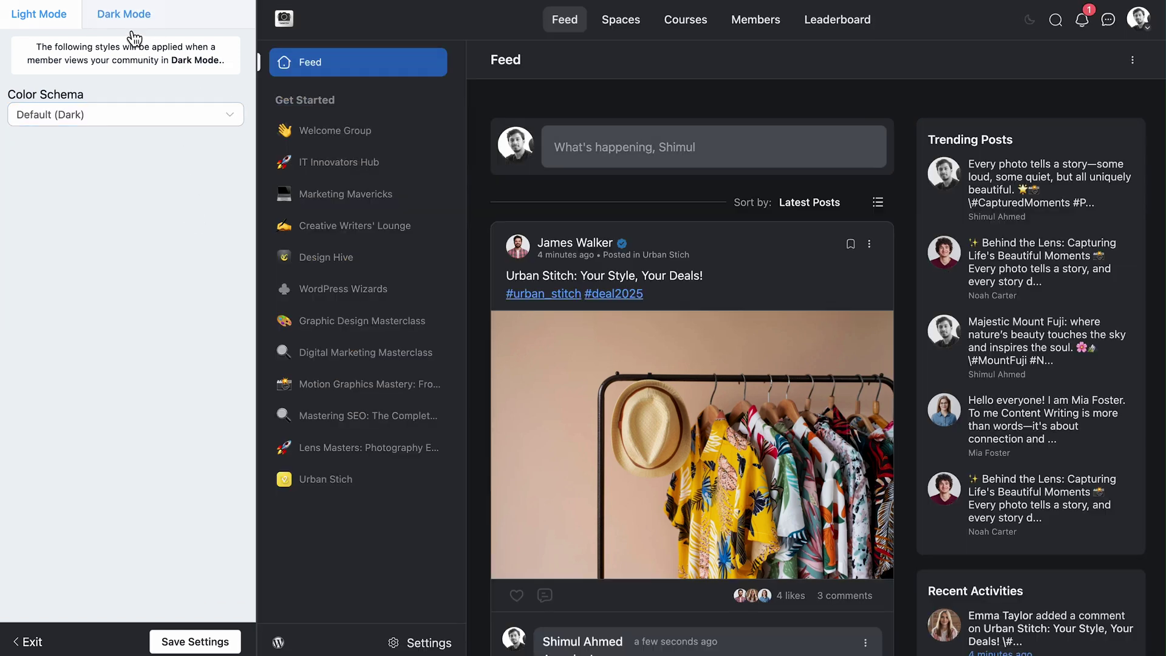
left_click(200, 121)
left_click(172, 220)
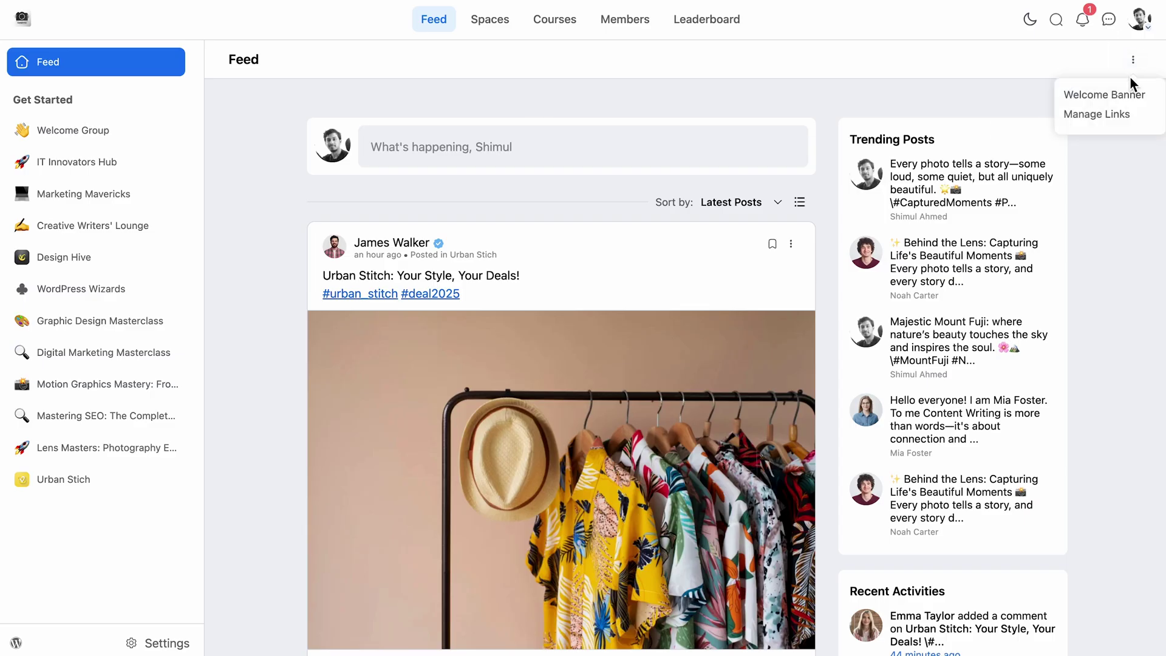
Enable the welcome banner for logged-in members using the MINTLAB image.
left_click(1121, 95)
left_click(820, 165)
left_click(582, 374)
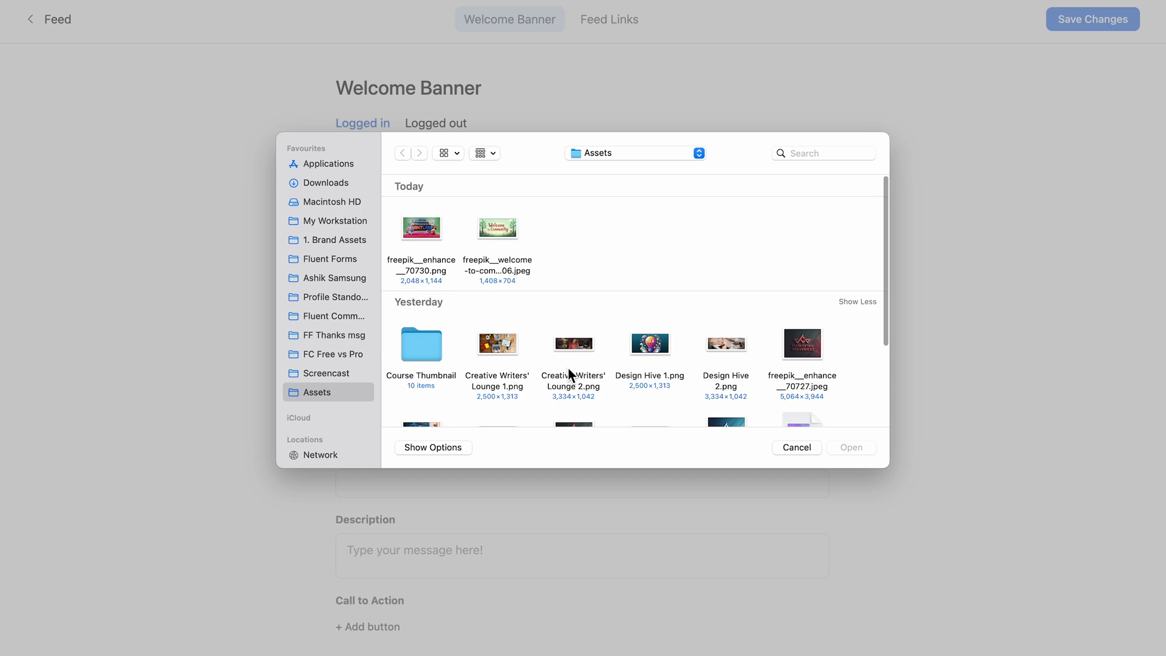
left_click(862, 456)
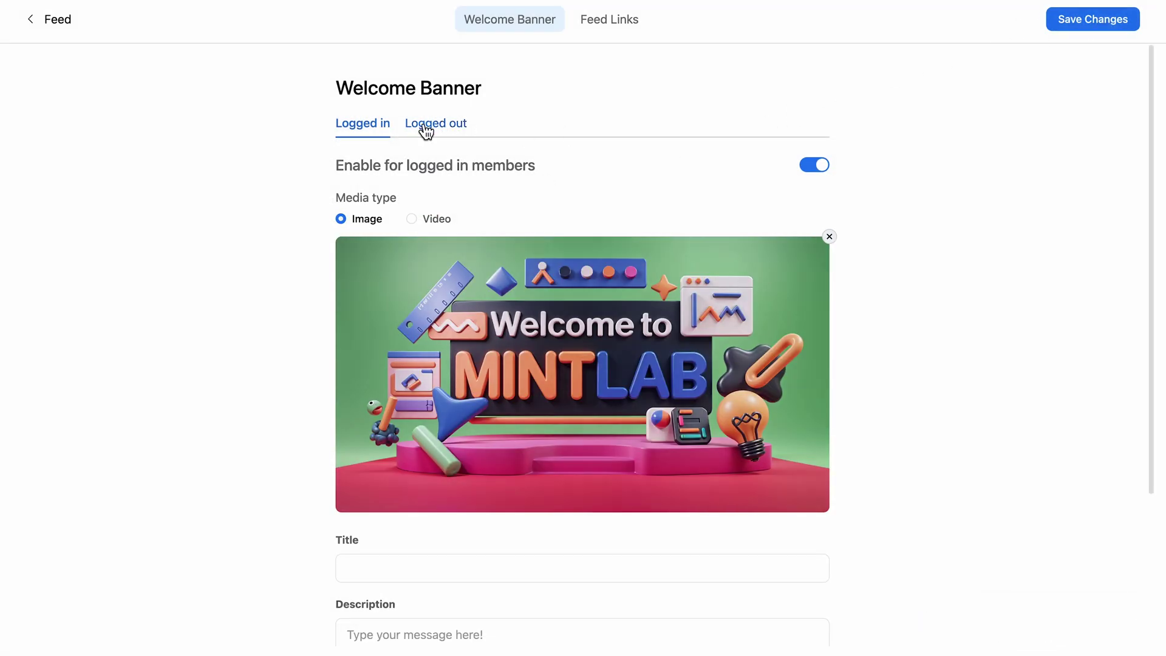
left_click(57, 20)
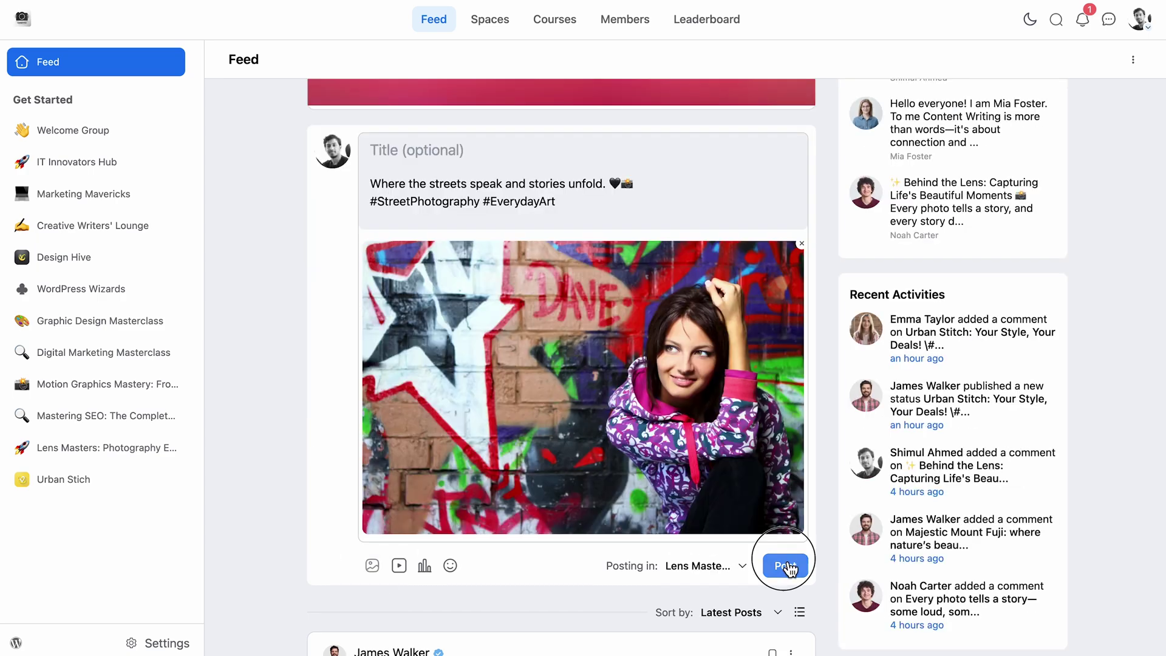
Publish the street photography post and reply 'Amazing collections!' on the Urban Stitch post.
left_click(786, 495)
scroll(647, 522, "down", 7)
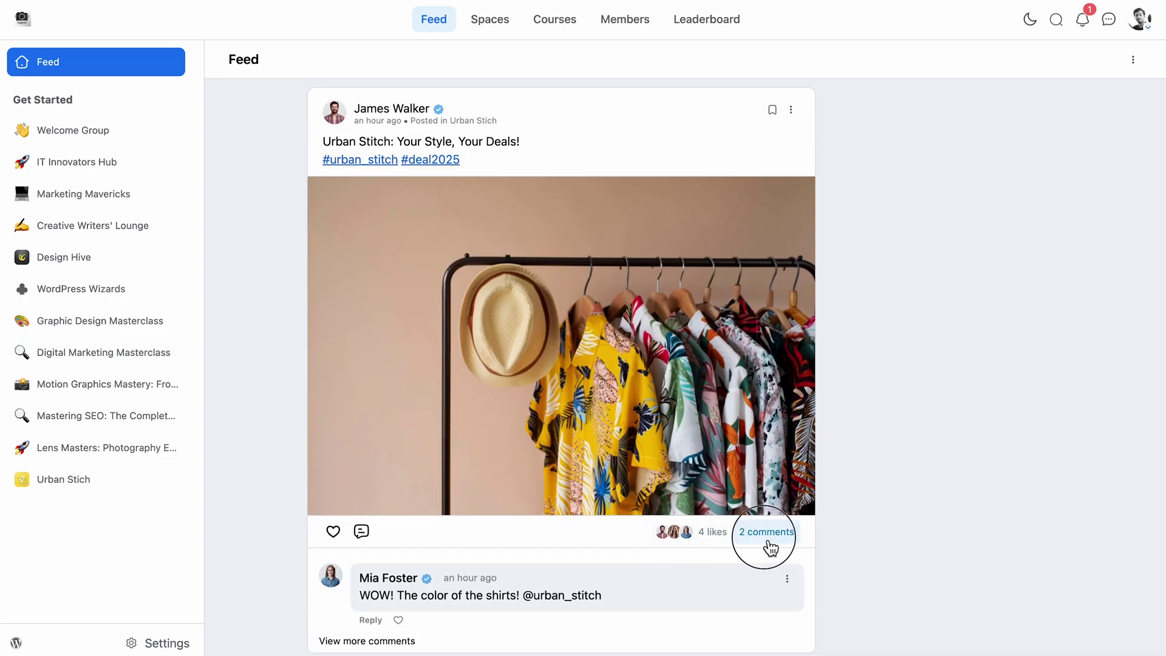
left_click(767, 533)
left_click(849, 628)
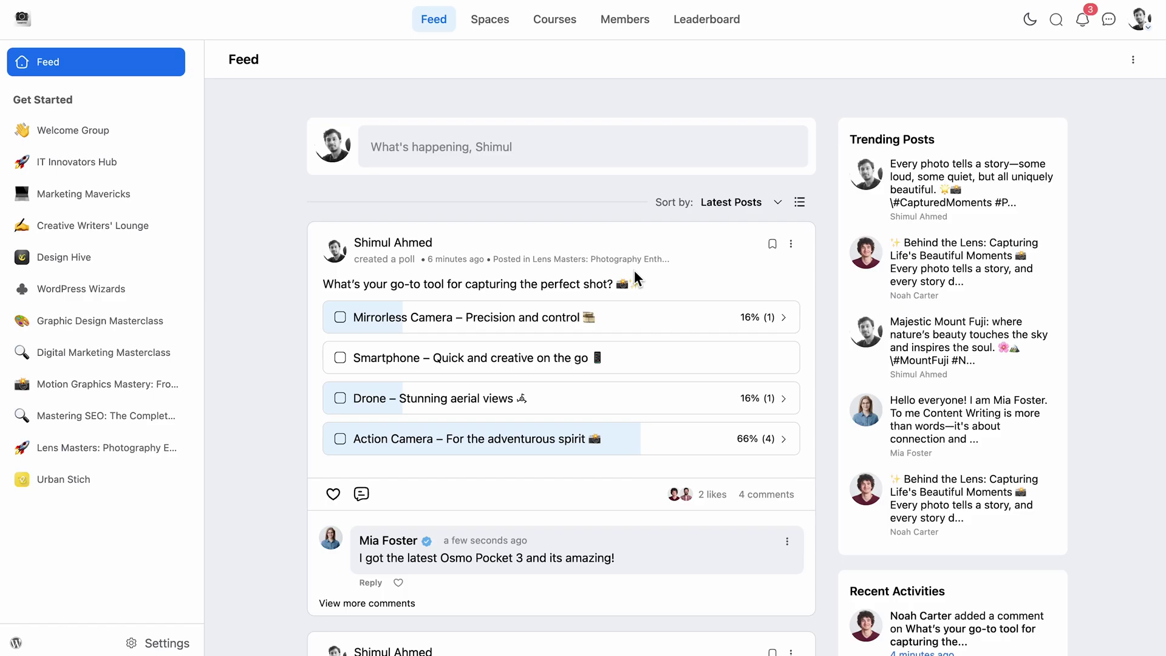
Read the camera poll's comments, then go to Settings > Features & Addons.
left_click(767, 495)
scroll(767, 500, "down", 1)
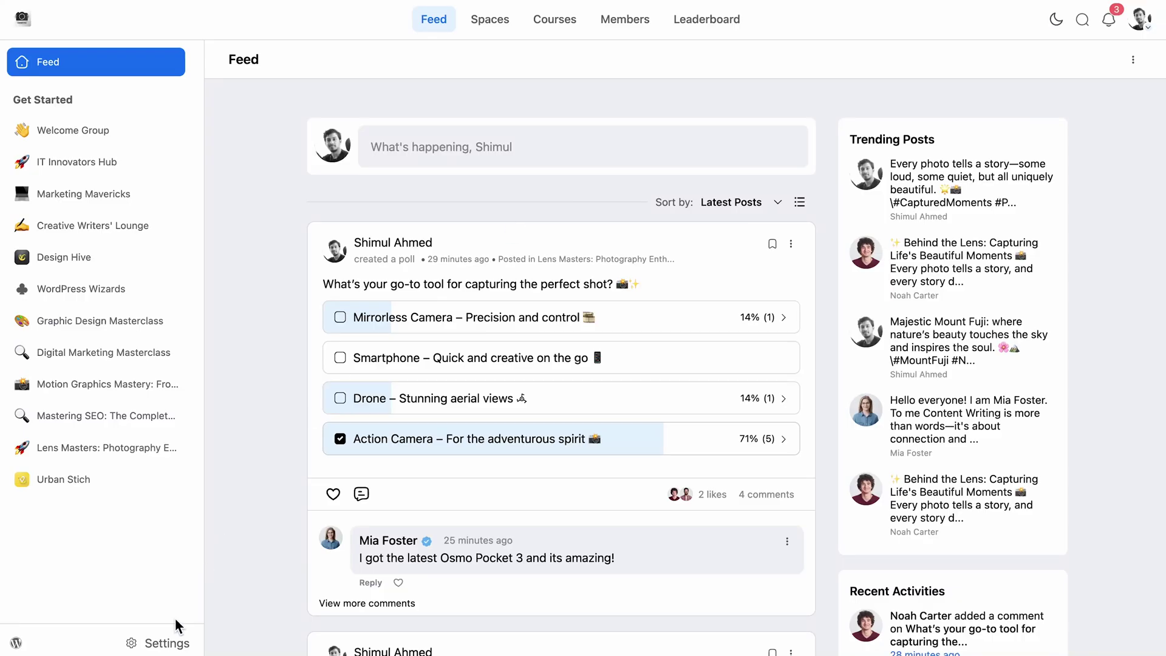
left_click(168, 642)
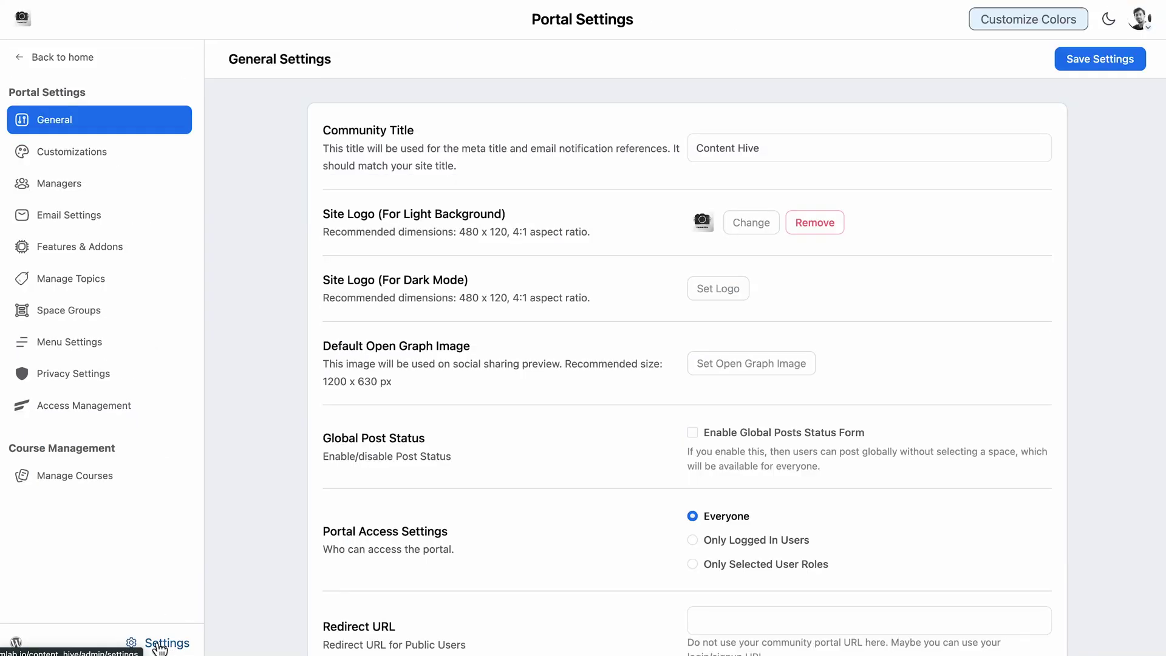
left_click(151, 248)
Open the community chat and send a message in the IT Innovators Hub group.
scroll(678, 382, "down", 6)
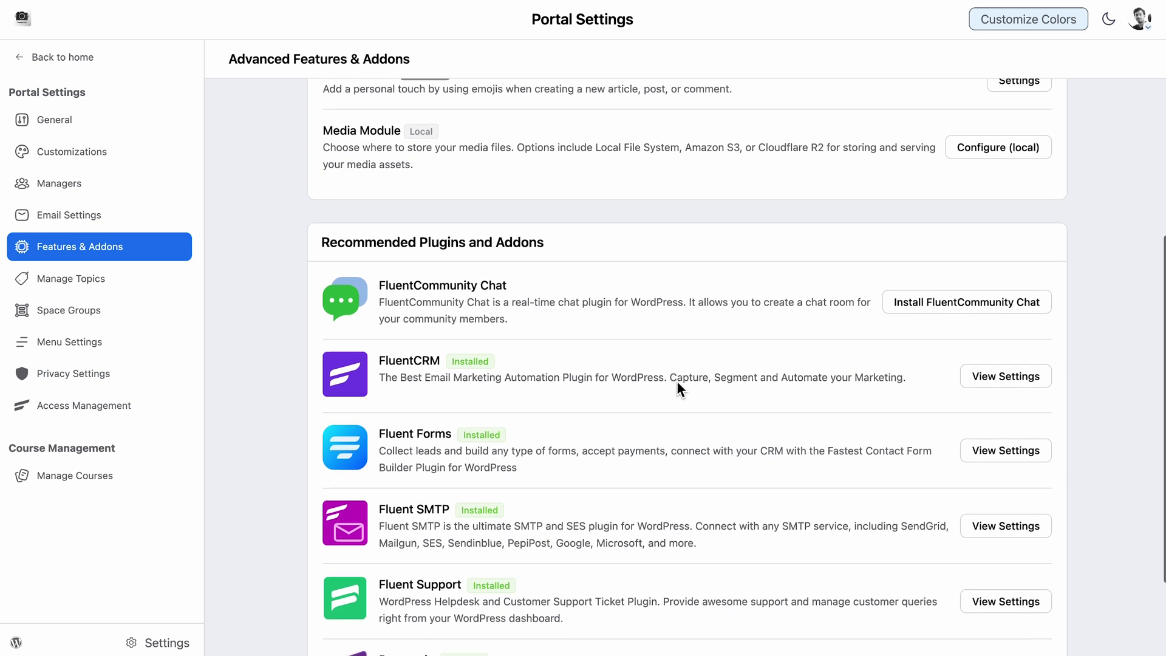
left_click(972, 305)
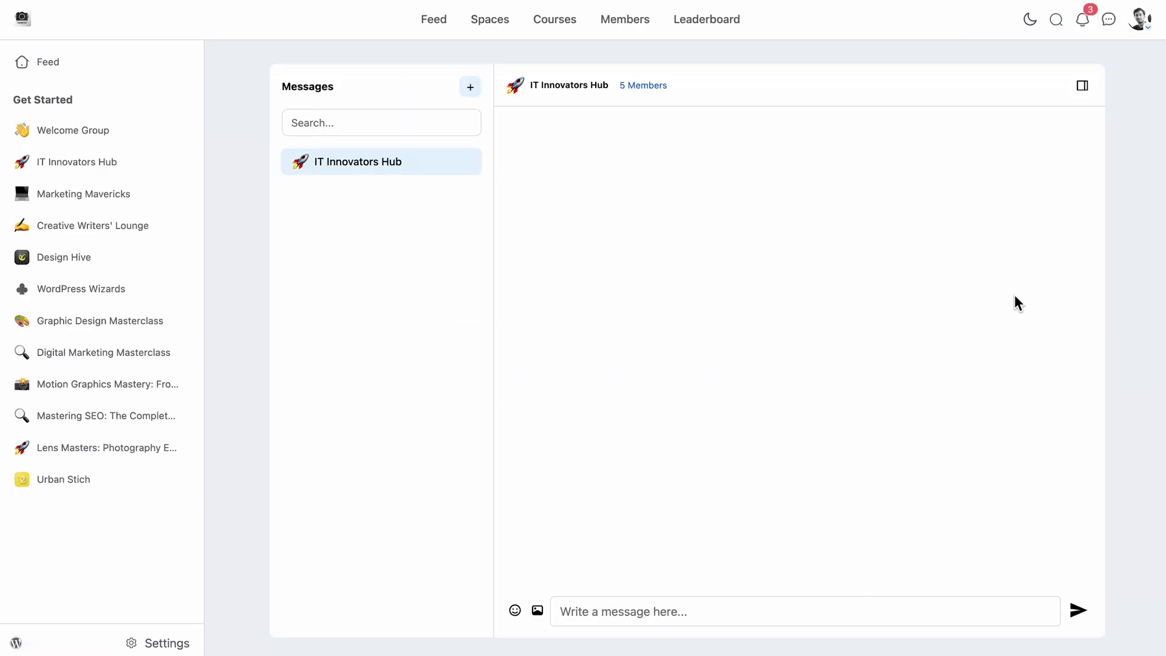
left_click(1080, 606)
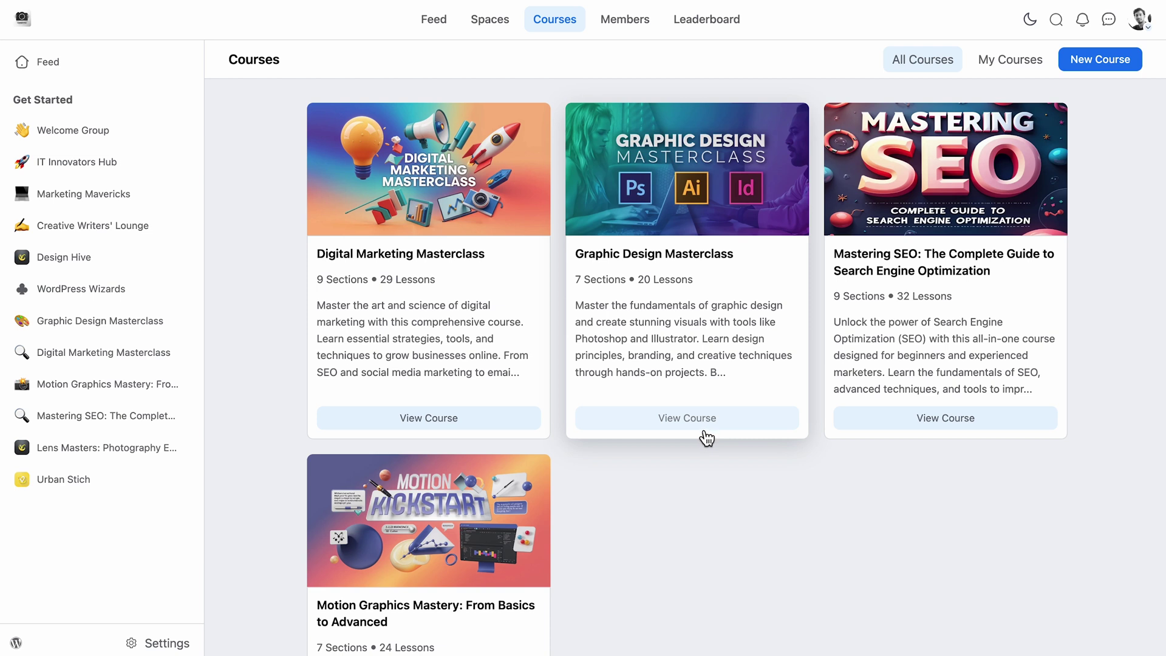
Browse the Graphic Design Masterclass course and Lens Masters space, then return to the Feed.
left_click(704, 426)
left_click(506, 24)
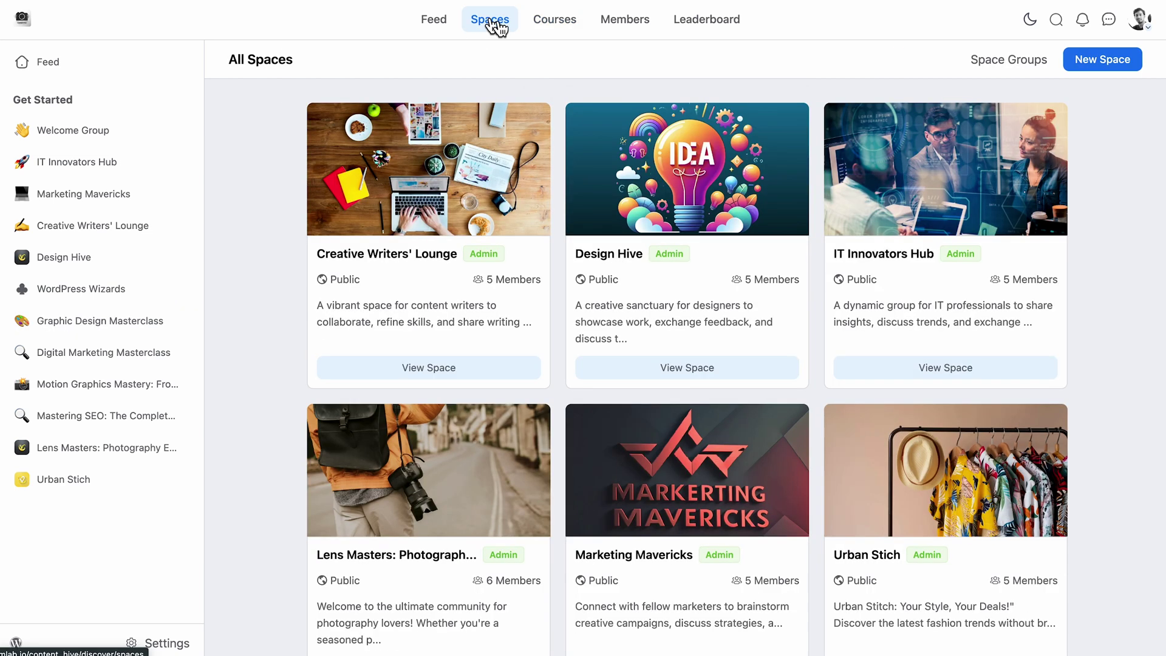
scroll(671, 293, "down", 3)
left_click(442, 520)
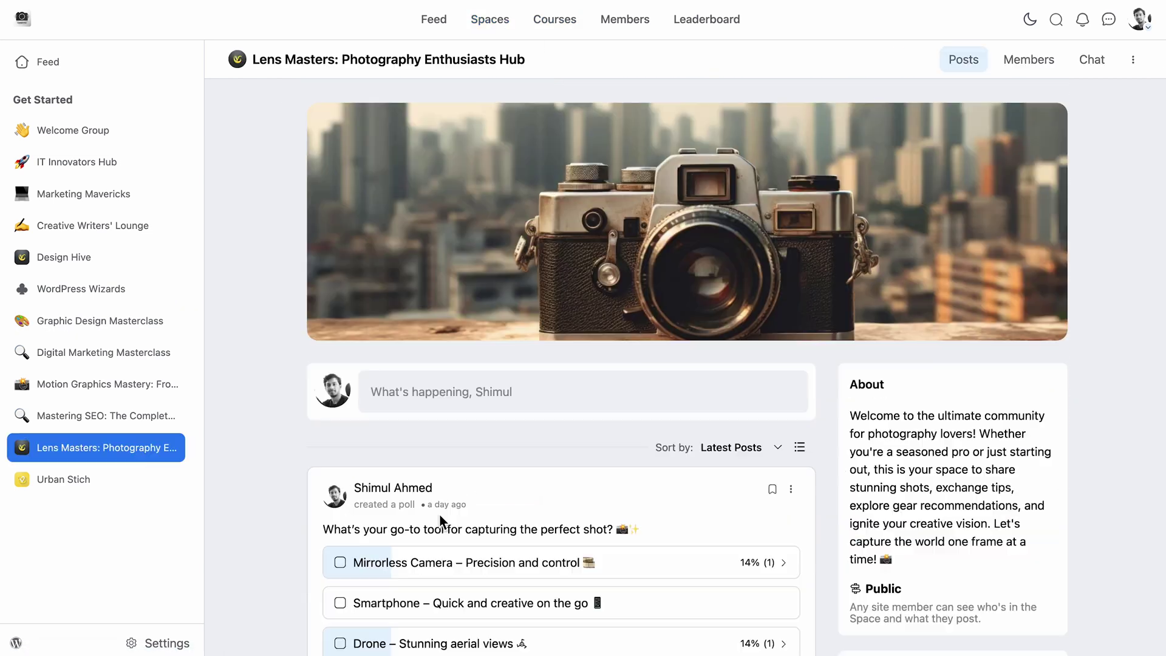
scroll(609, 514, "down", 12)
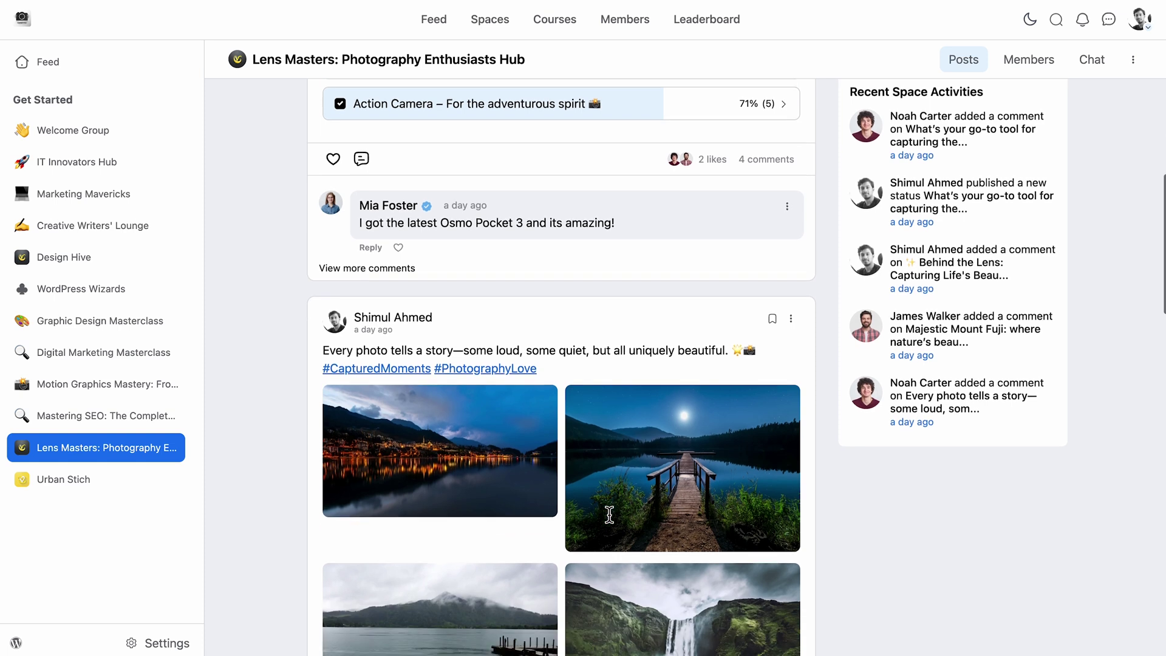
scroll(610, 523, "down", 4)
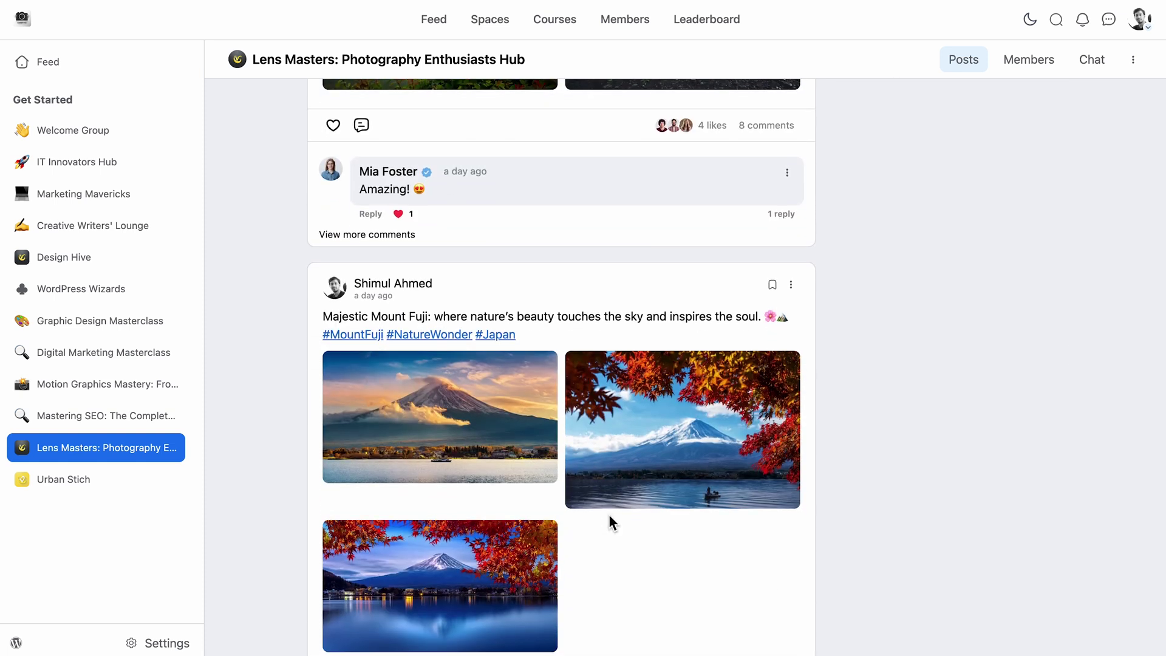
left_click(441, 19)
Search community posts for a member's name and open the matching post.
left_click(1056, 19)
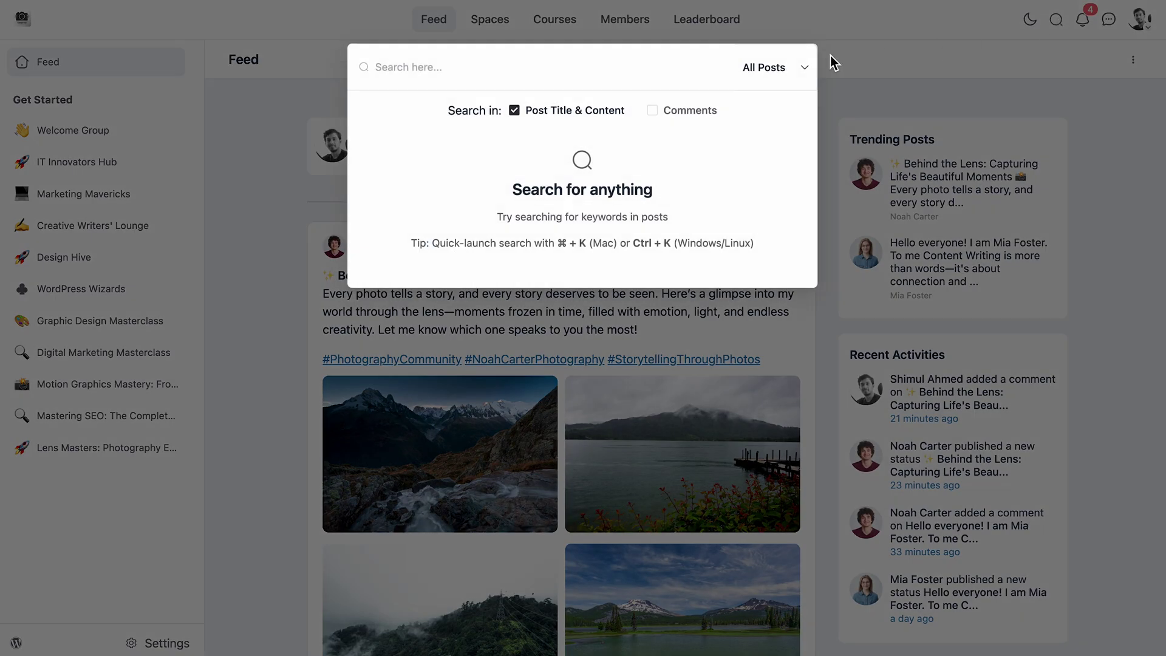
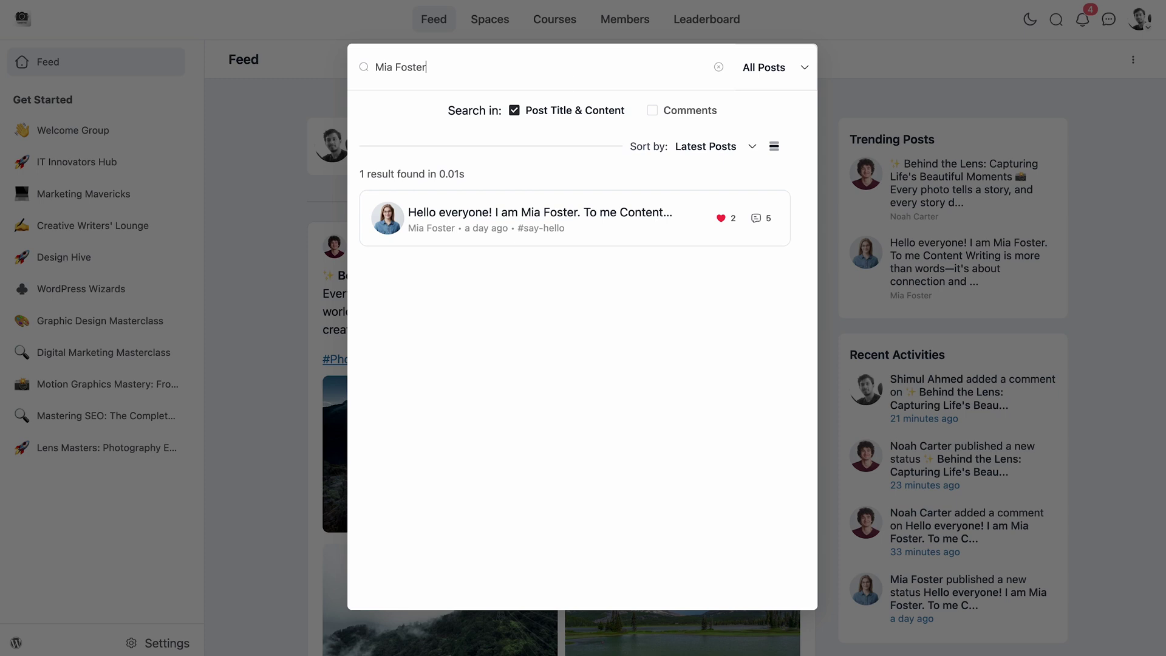
left_click(550, 236)
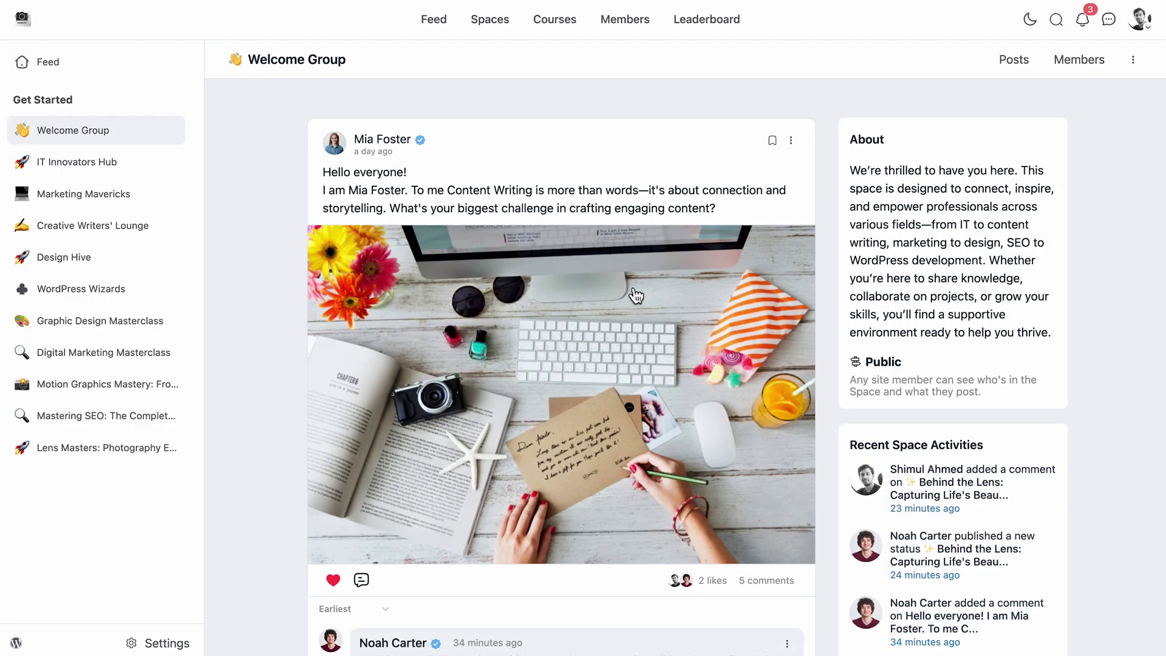
Filter the Welcome Group feed by Bug Report, Feature Request and Announcements.
left_click(588, 114)
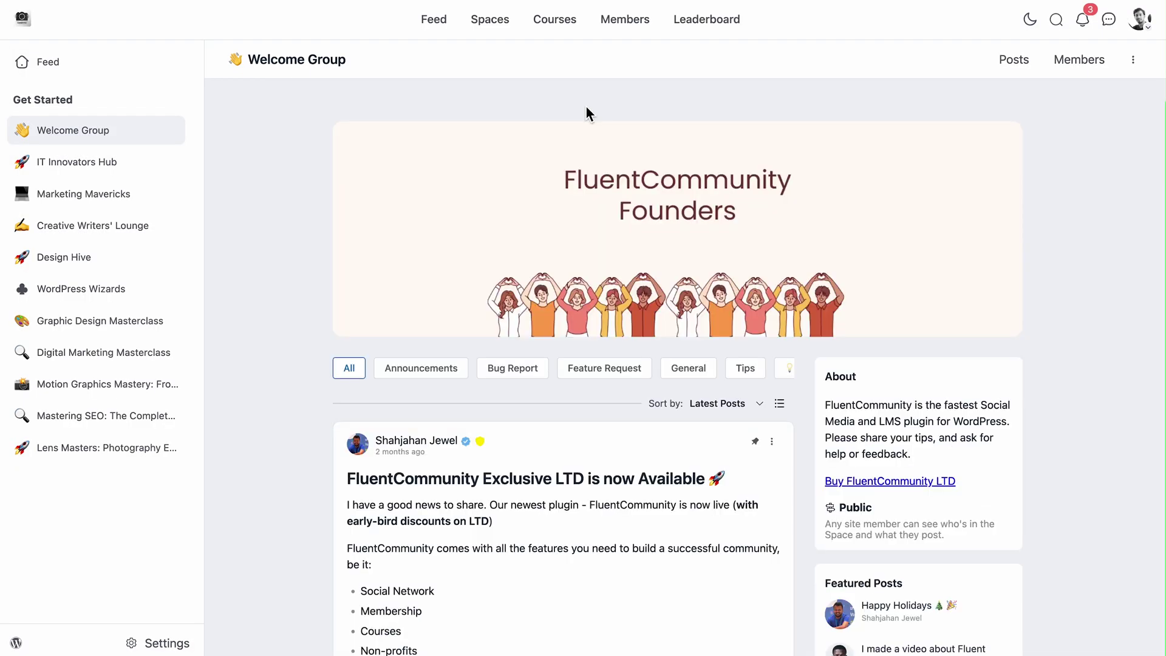
left_click(516, 373)
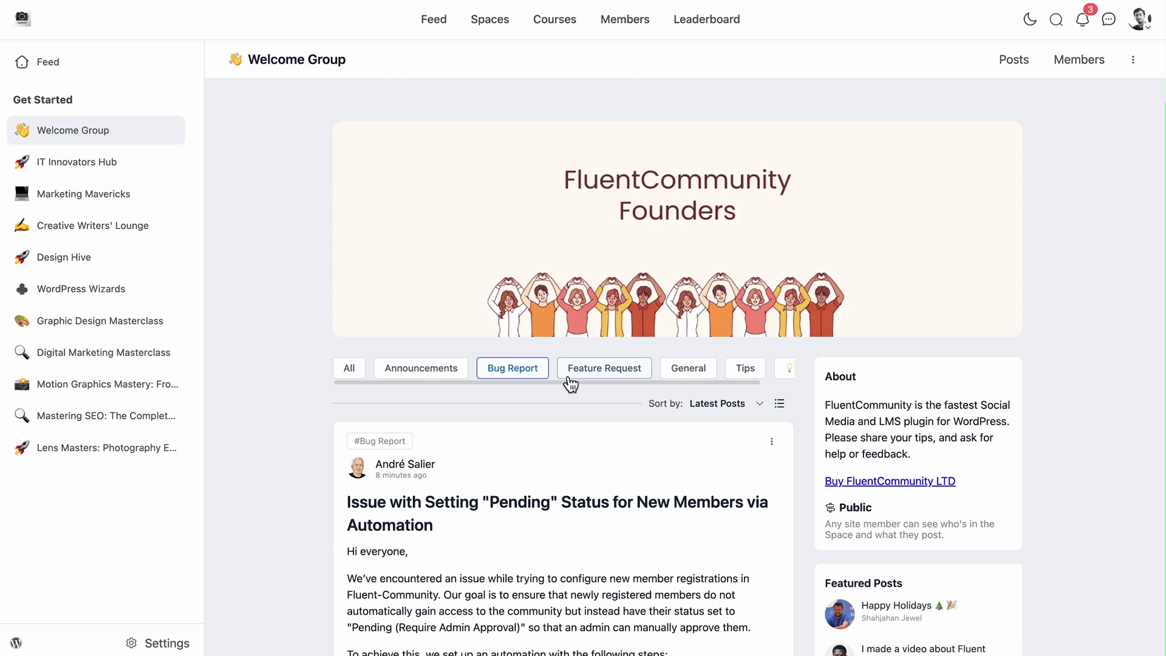
left_click(634, 373)
left_click(426, 372)
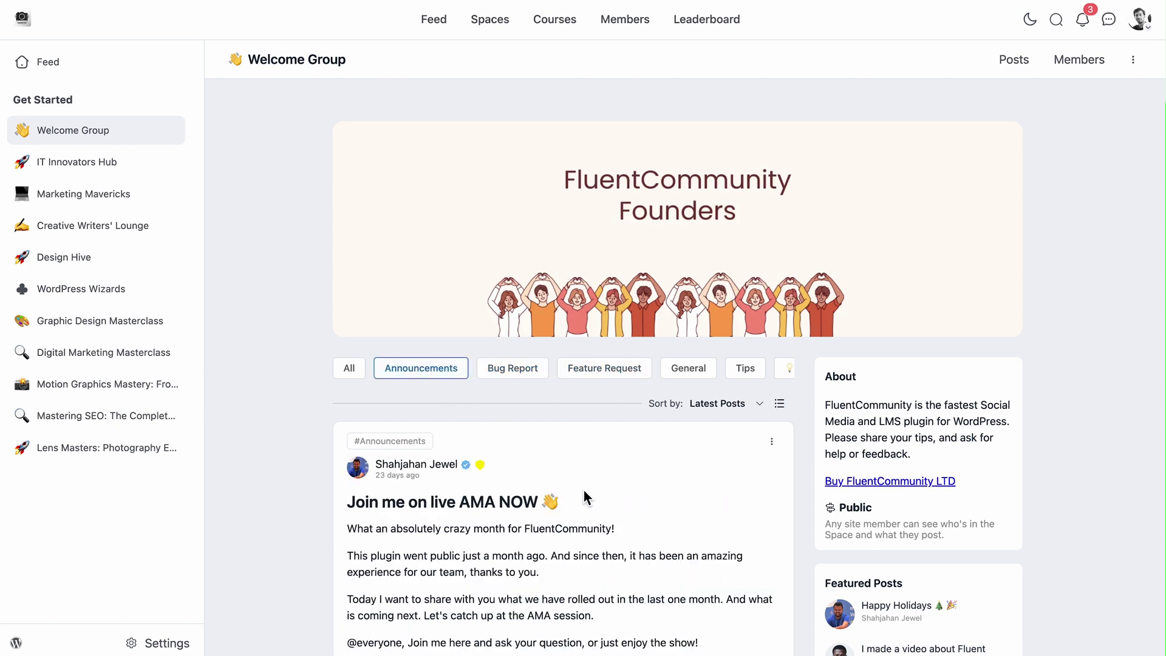
scroll(584, 492, "down", 12)
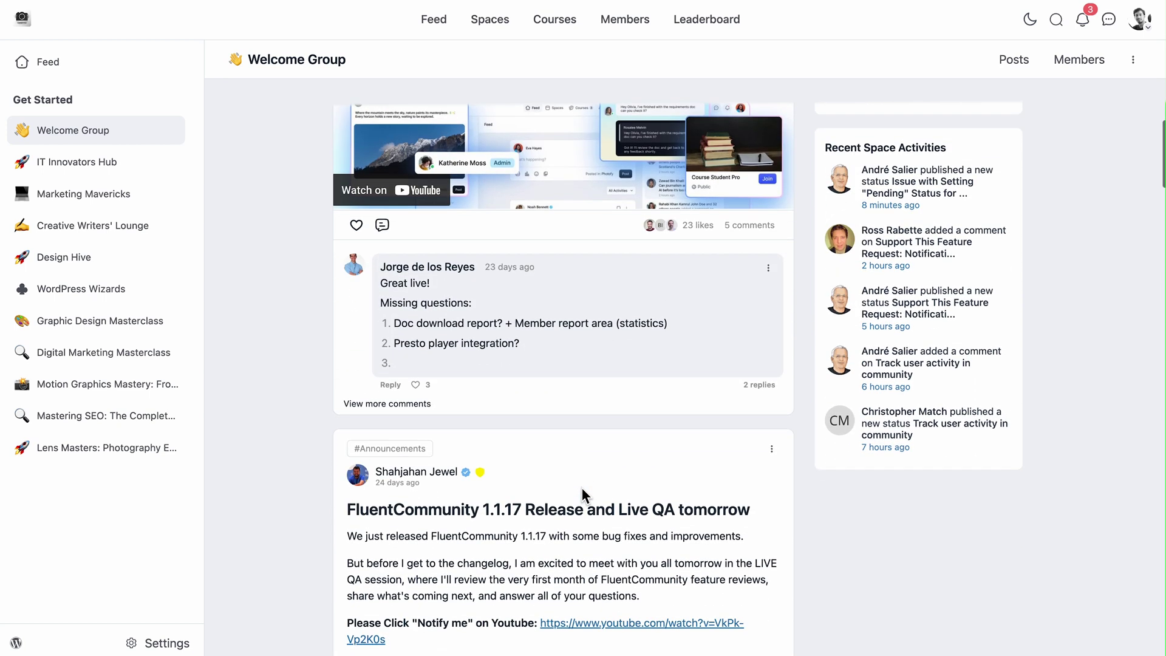
scroll(582, 487, "down", 10)
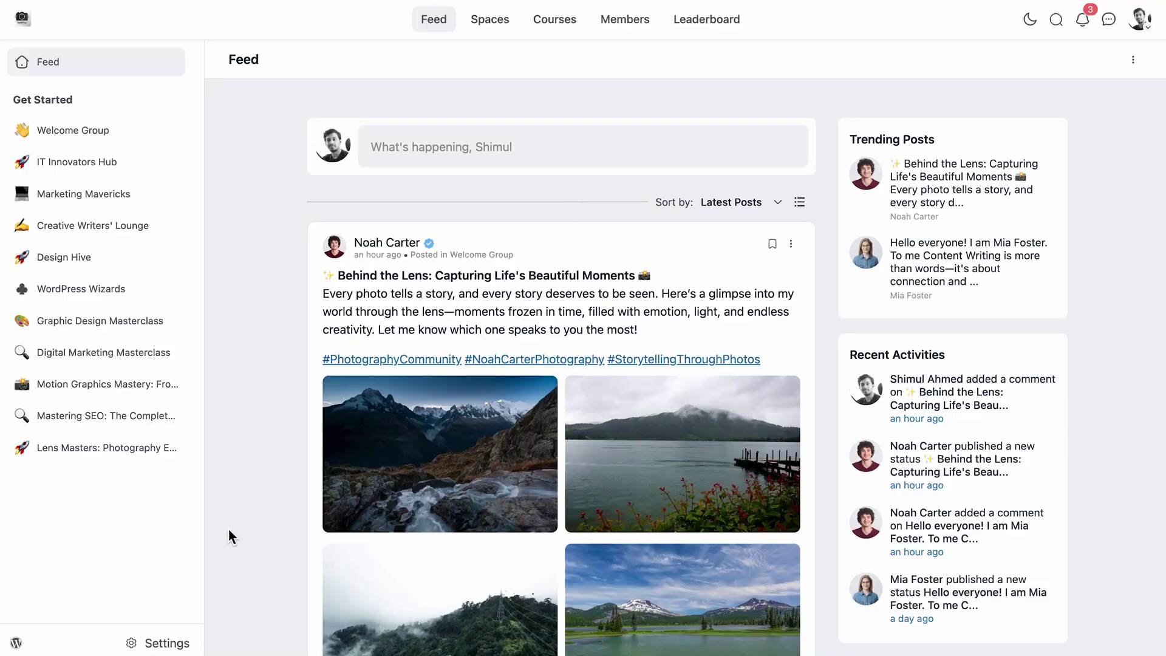
Visit Features & Addons settings, then invite an existing user to Lens Masters as Member.
left_click(167, 643)
left_click(117, 255)
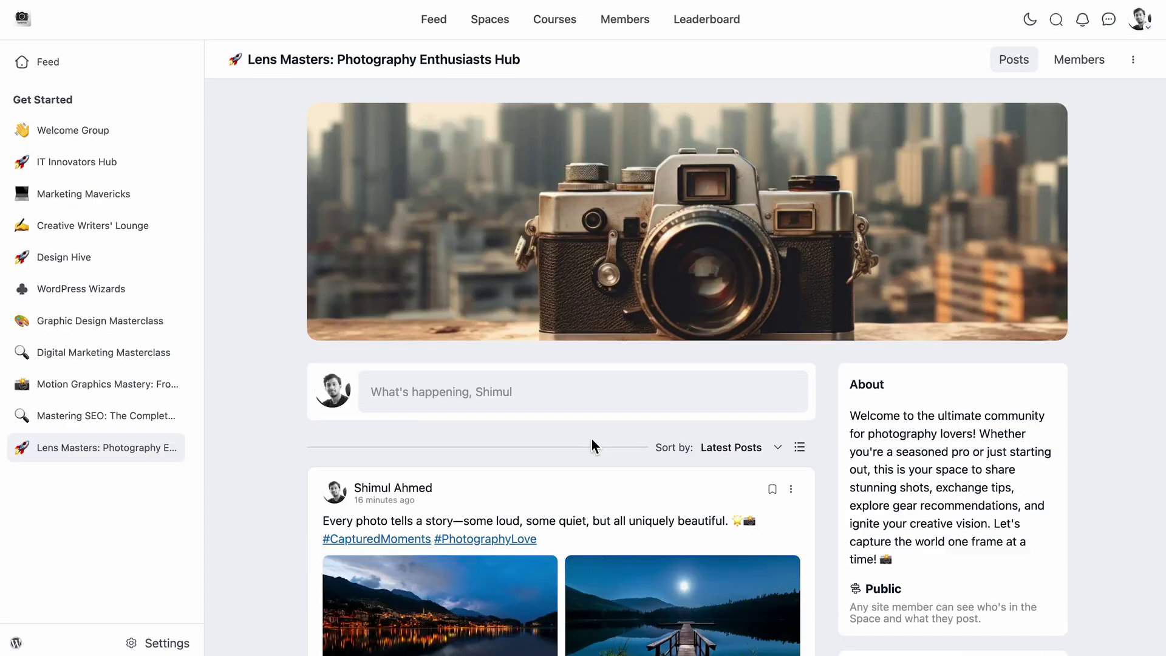
mouse_move(1047, 145)
left_click(1089, 74)
left_click(1035, 131)
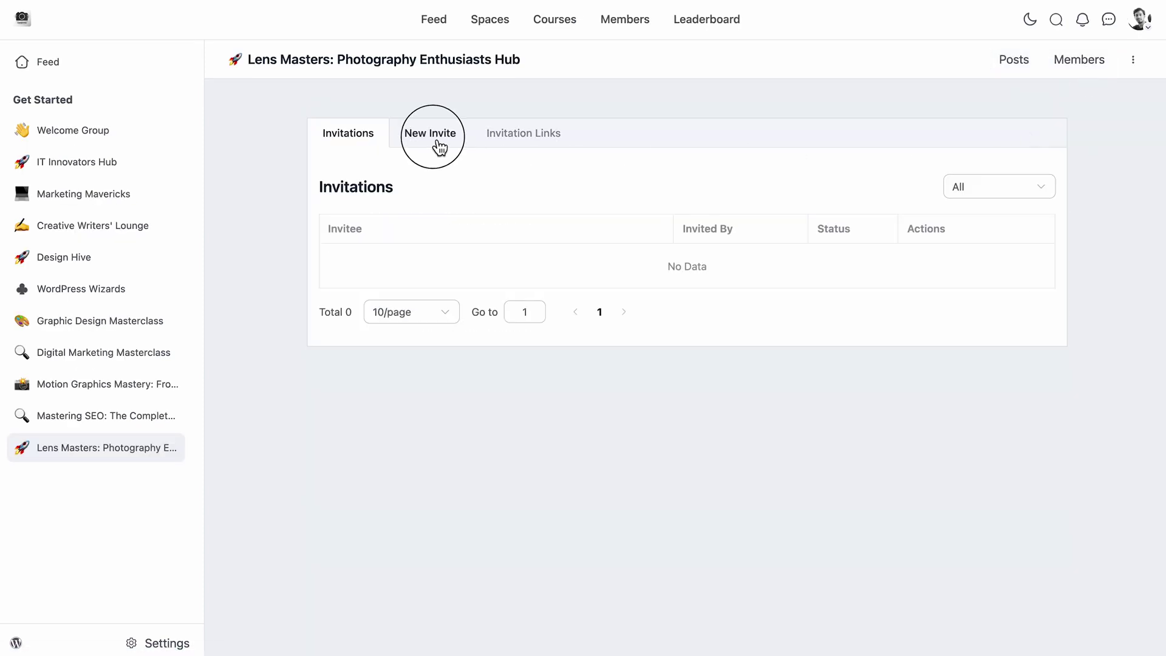
left_click(436, 141)
left_click(589, 234)
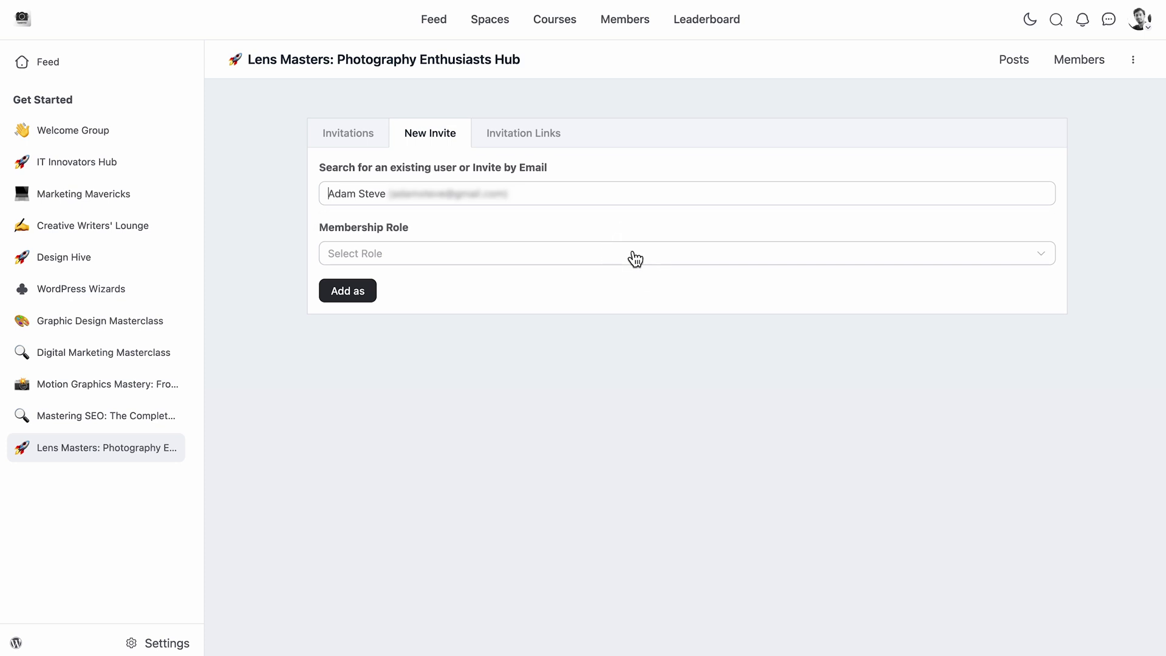
left_click(641, 260)
left_click(667, 294)
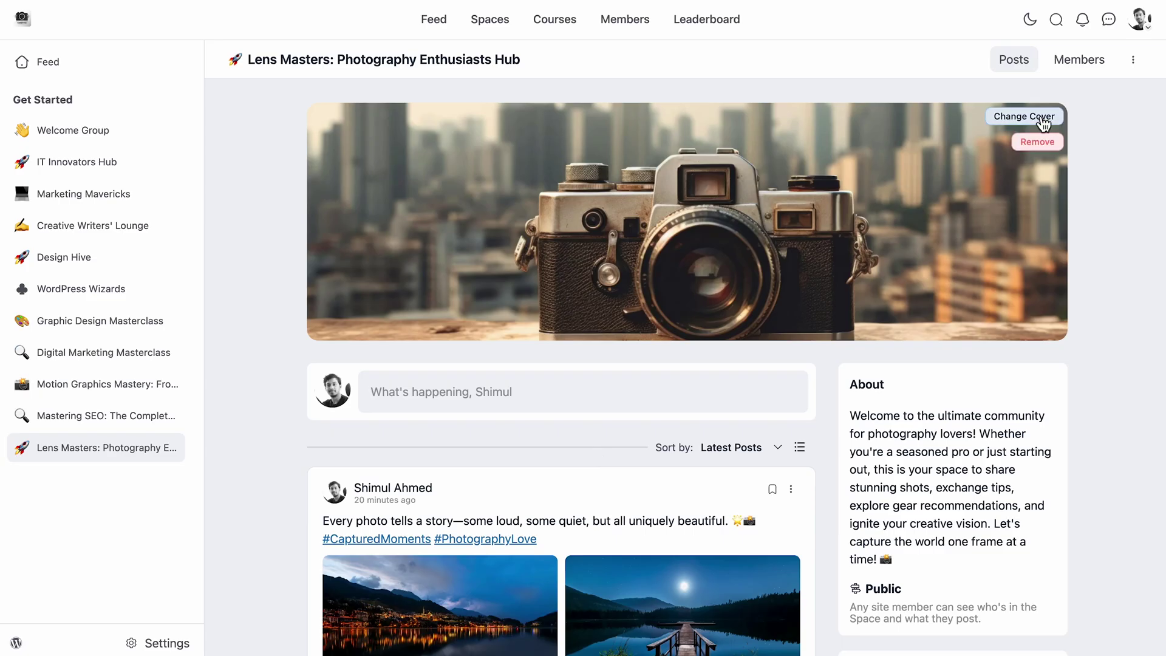
Change an admin's membership role in Lens Masters to Member.
left_click(1081, 61)
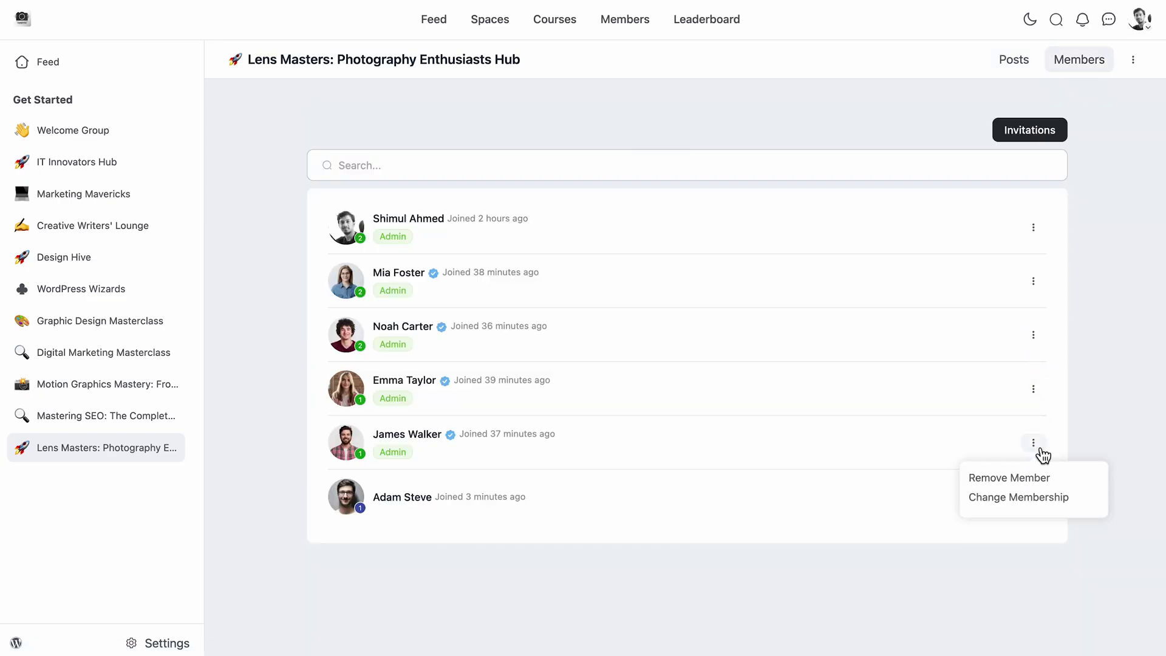
left_click(1033, 507)
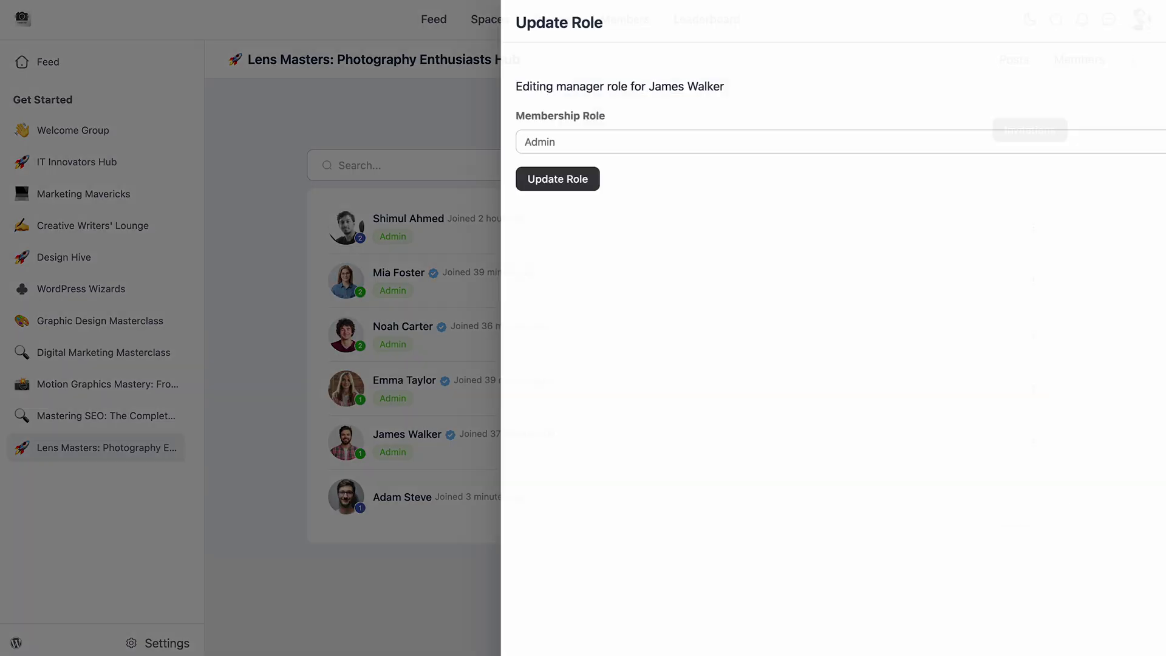
left_click(823, 143)
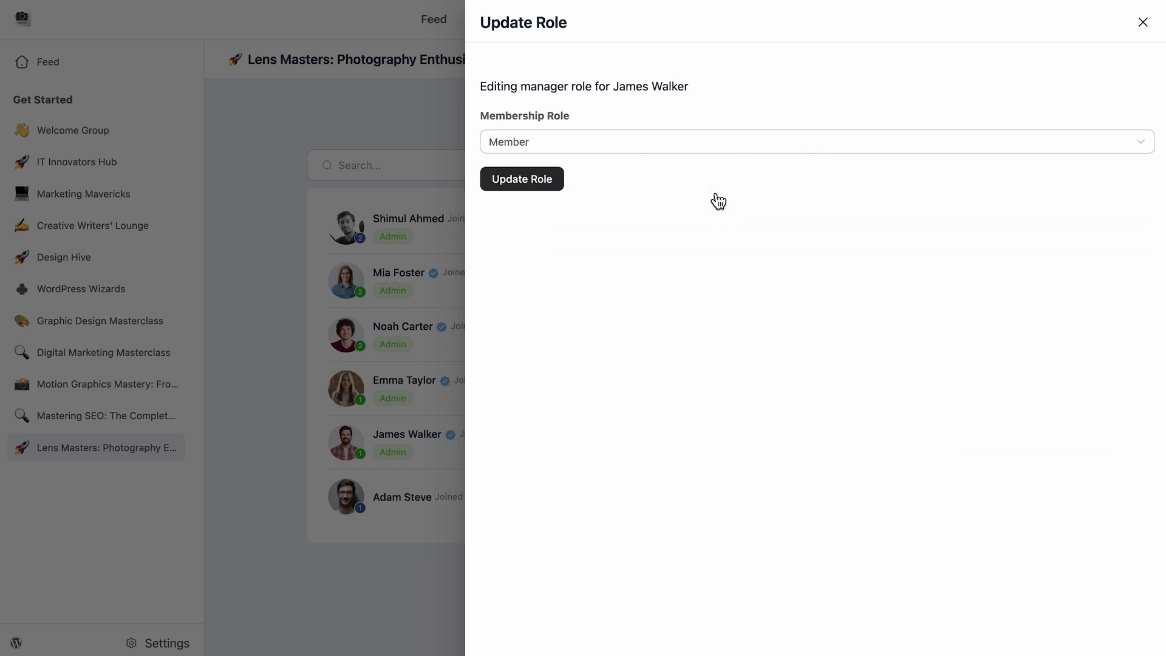
left_click(548, 185)
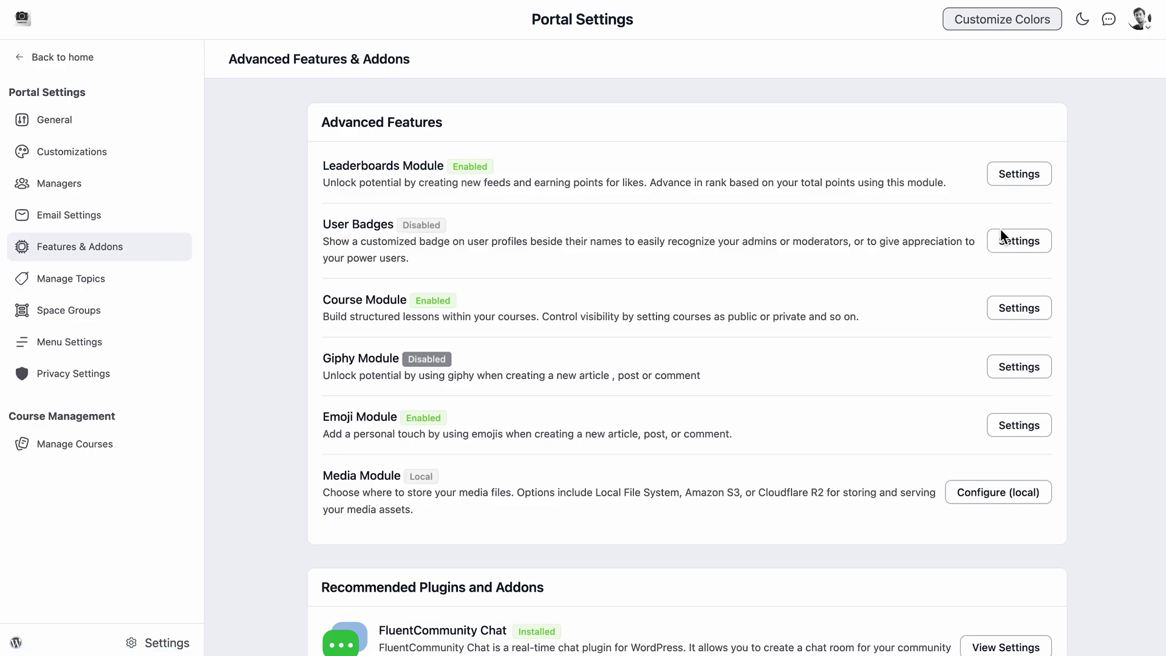
left_click(1014, 241)
left_click(499, 91)
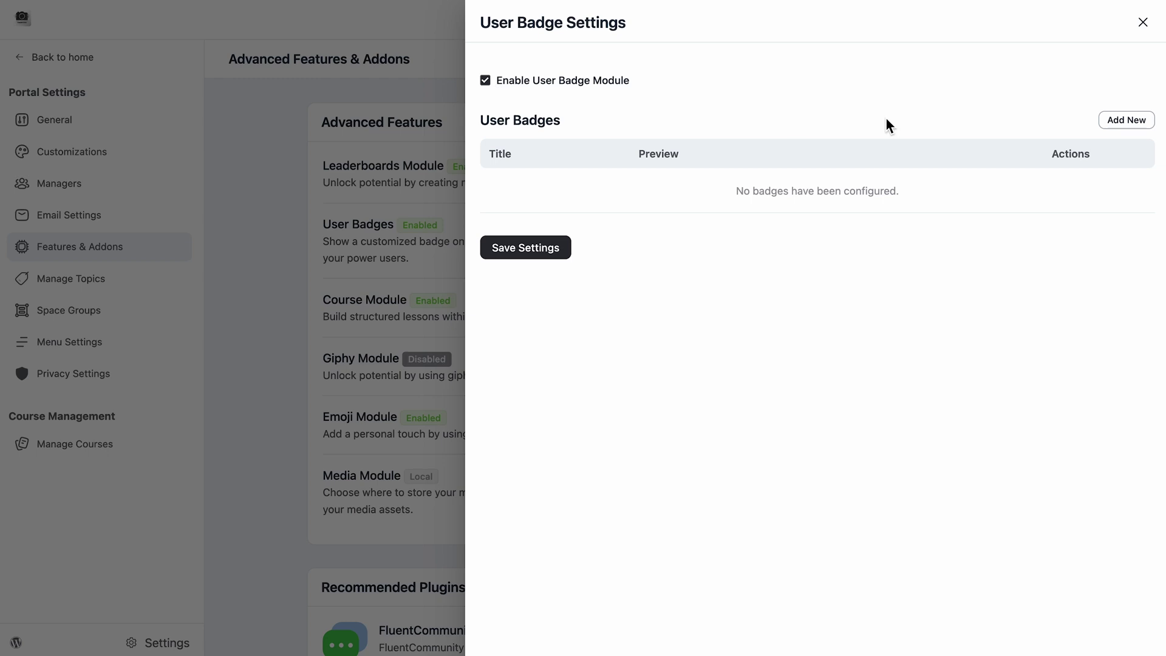
left_click(1127, 120)
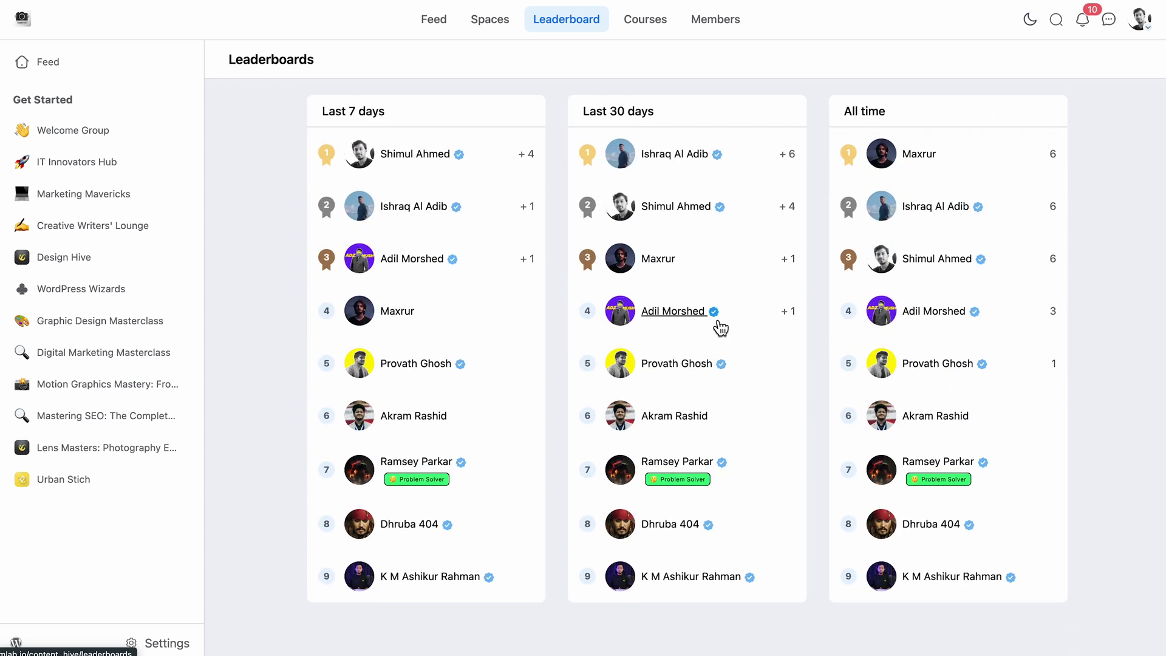
mouse_move(714, 320)
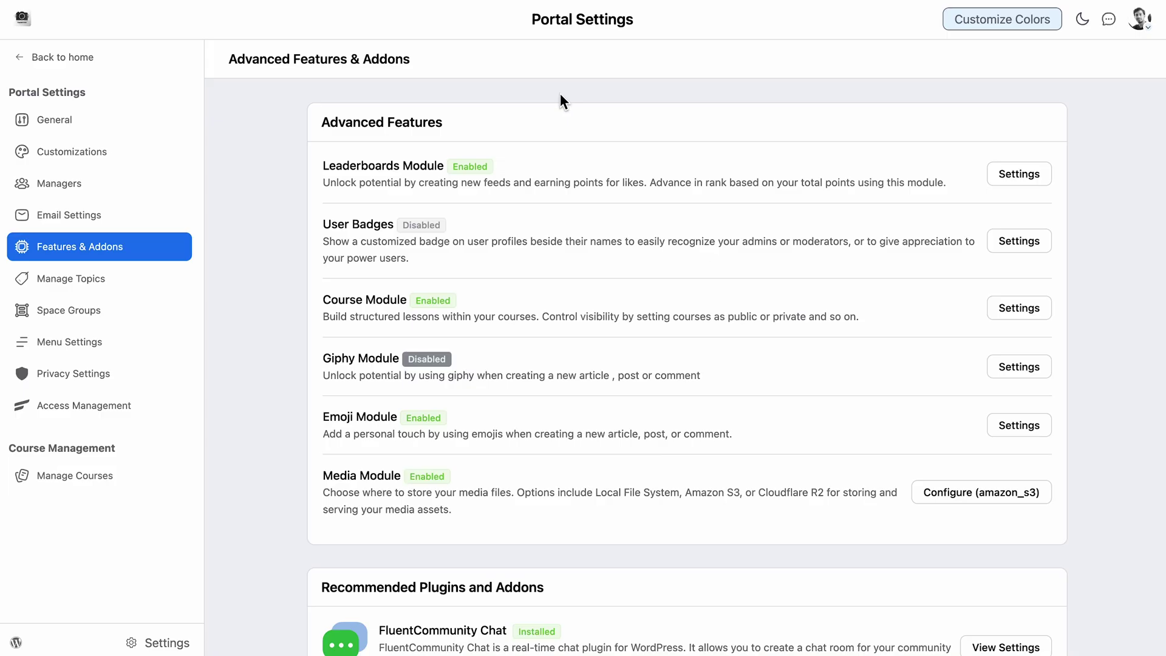
Configure Media Module storage as Amazon S3 with the Europe (Stockholm) region.
left_click(1001, 493)
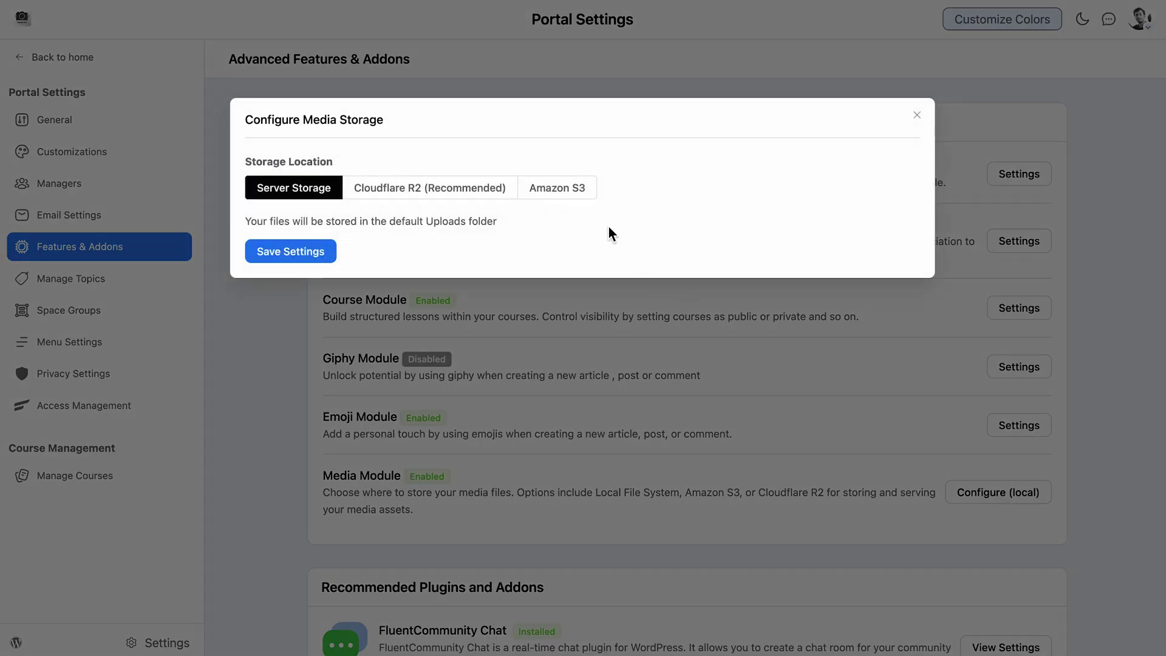
left_click(564, 196)
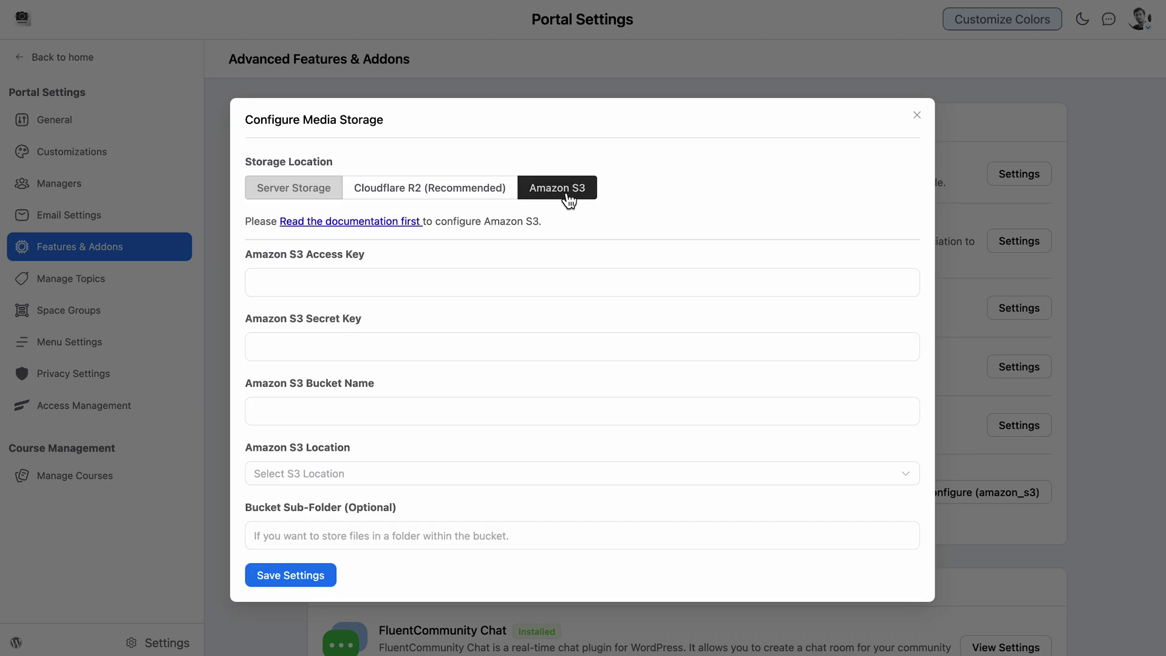
left_click(508, 474)
scroll(508, 396, "down", 5)
left_click(417, 362)
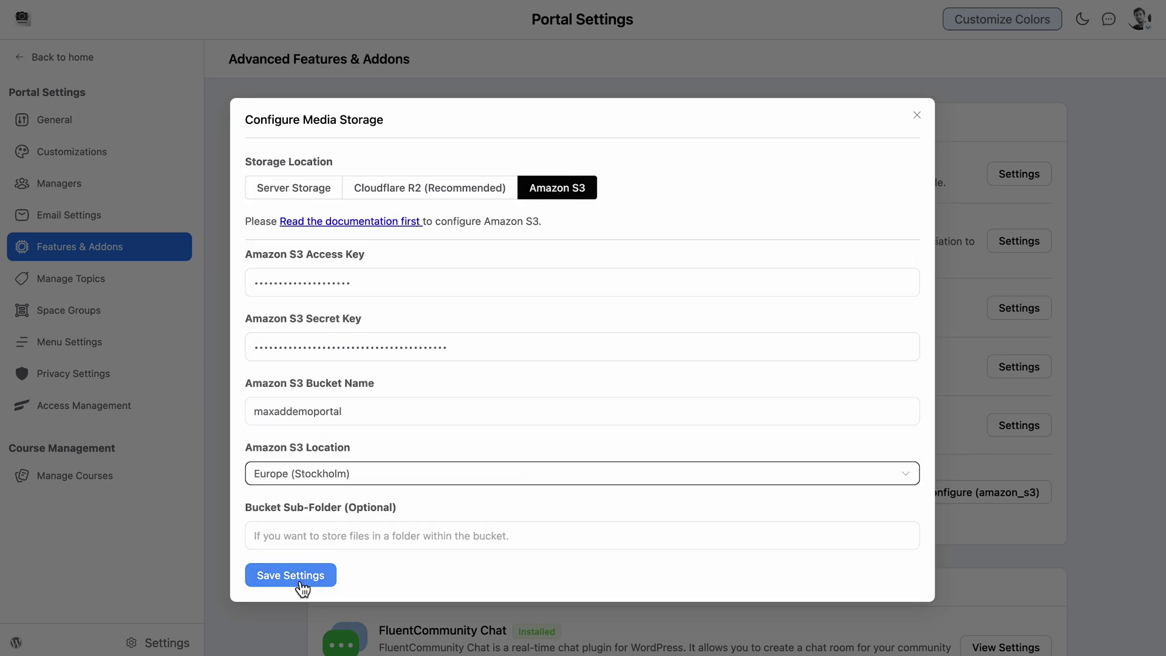